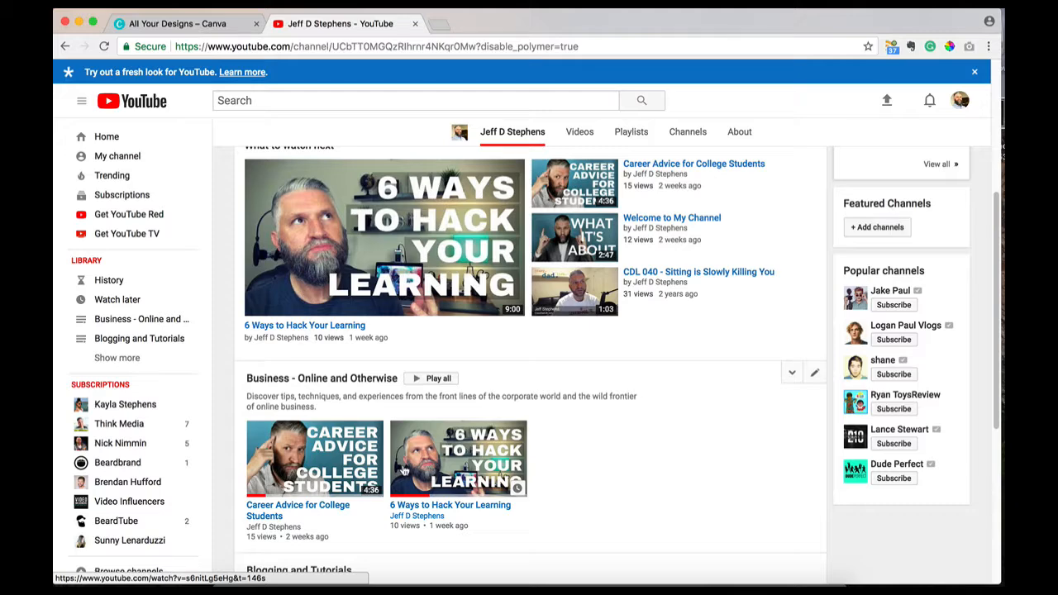
Examine the custom thumbnails of the videos on the YouTube channel page
scroll(547, 467, down, 3)
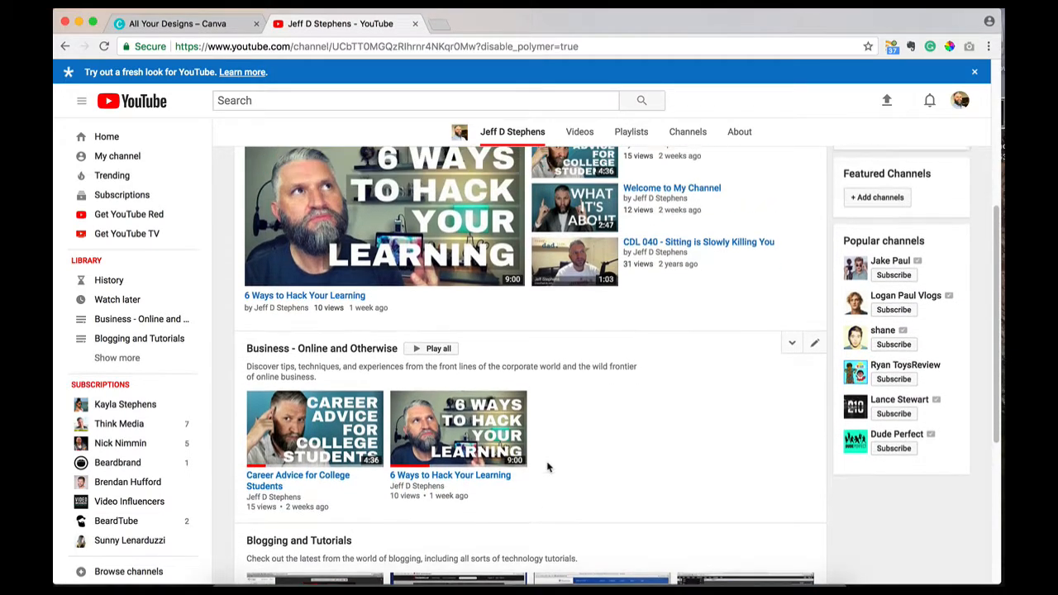
scroll(547, 467, up, 1)
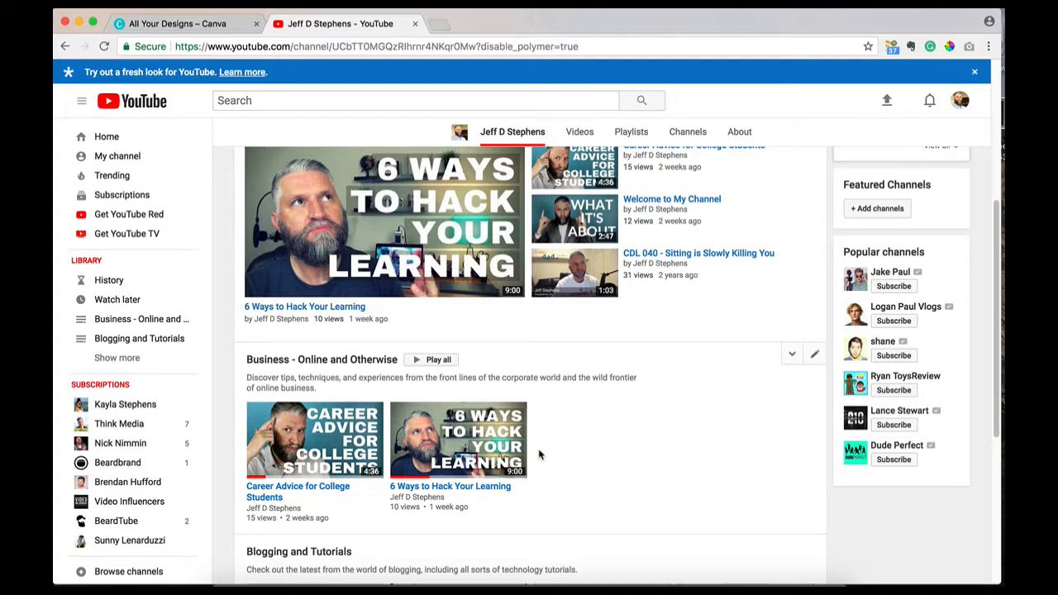
scroll(538, 456, up, 1)
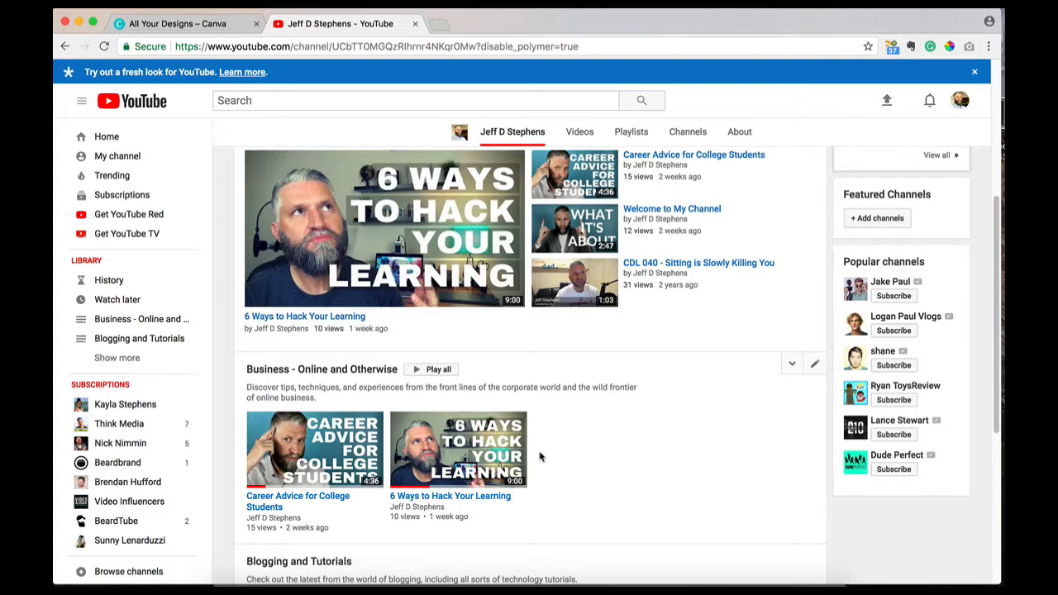
scroll(539, 456, up, 3)
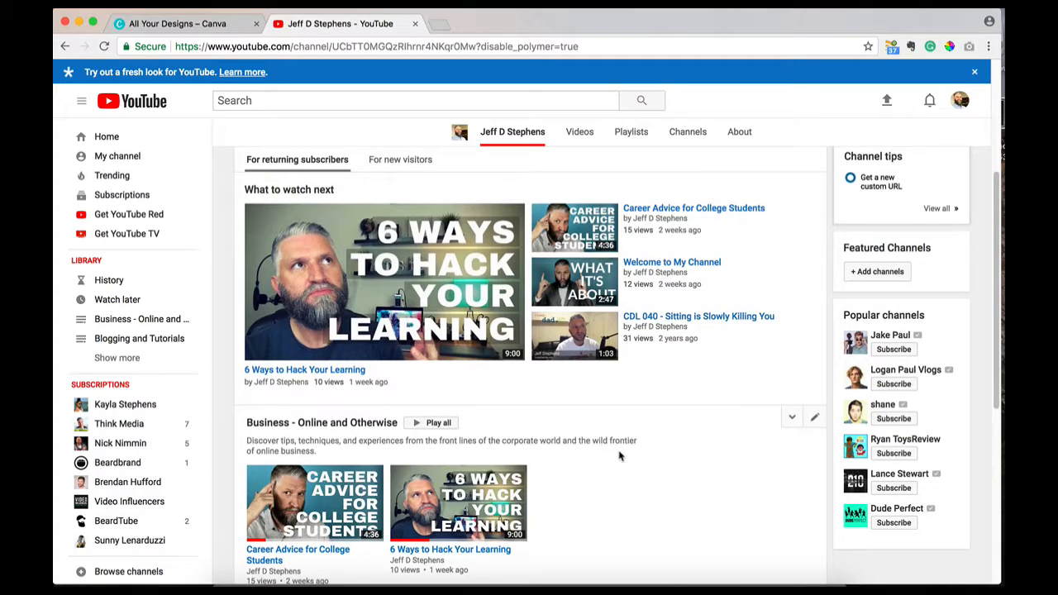
Switch to Canva and look through the available design types and their preset sizes, from social media posts to headers
click(198, 24)
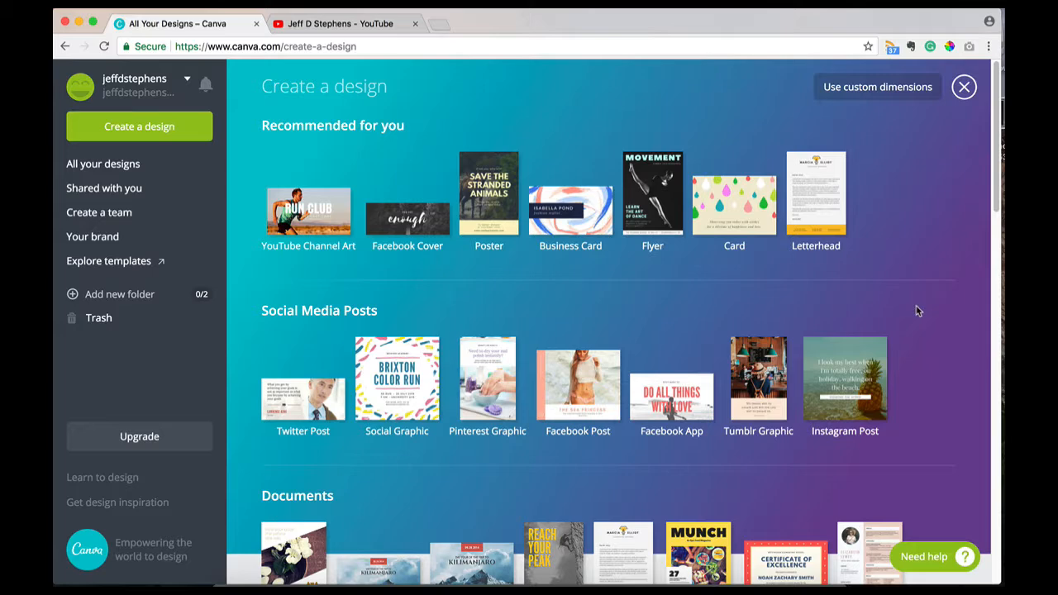
scroll(945, 327, down, 3)
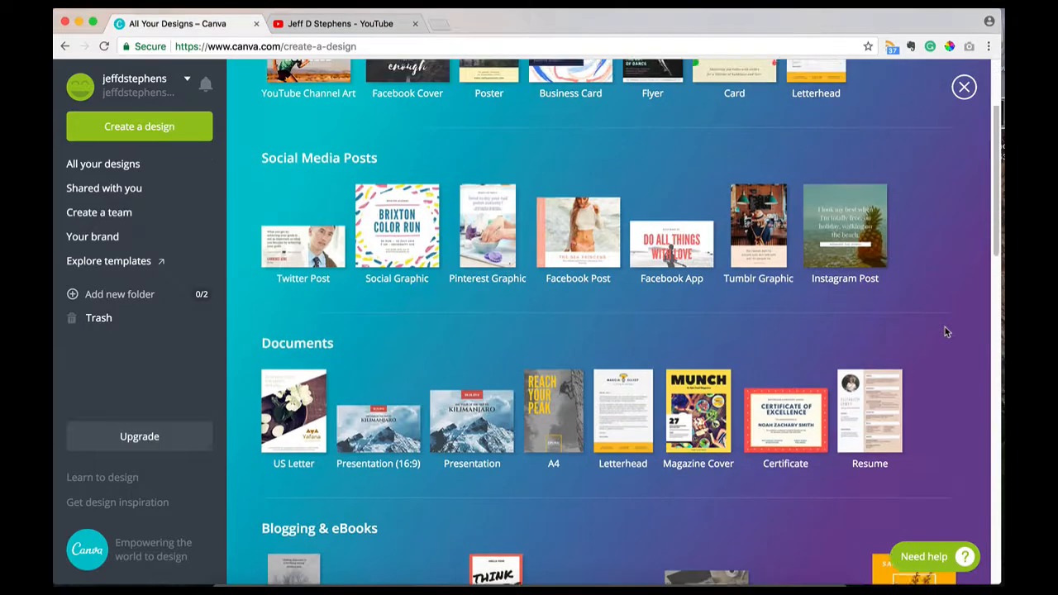
scroll(944, 326, up, 3)
scroll(946, 331, down, 1)
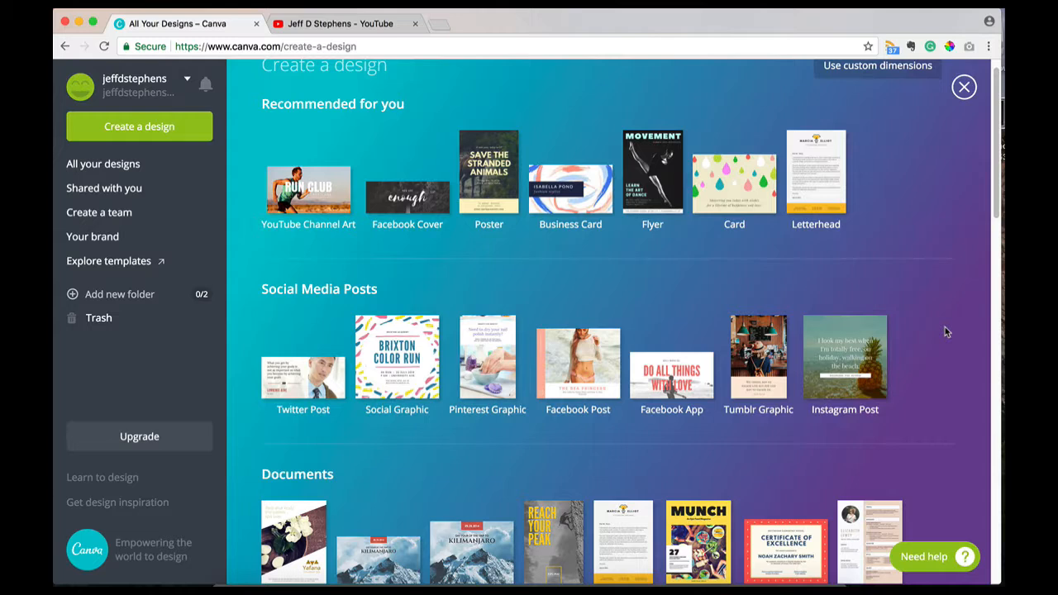
scroll(946, 330, down, 1)
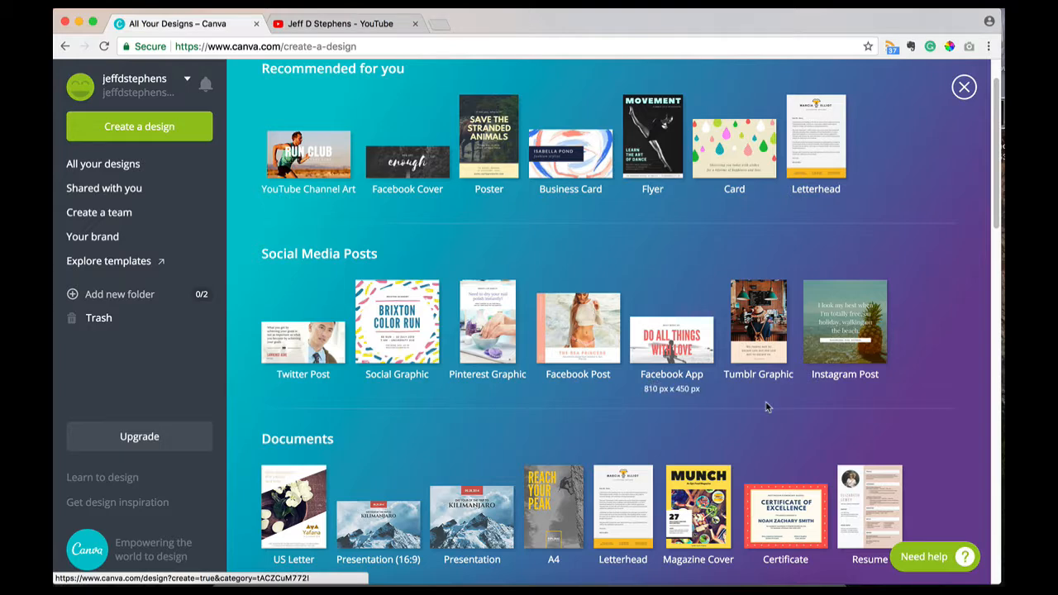
scroll(764, 406, down, 2)
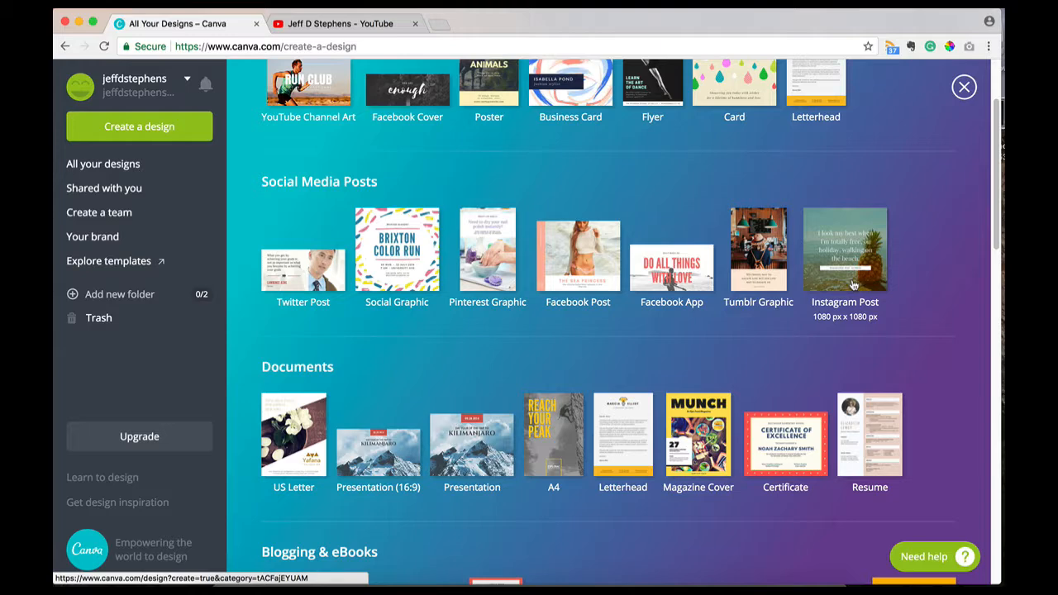
scroll(892, 331, down, 7)
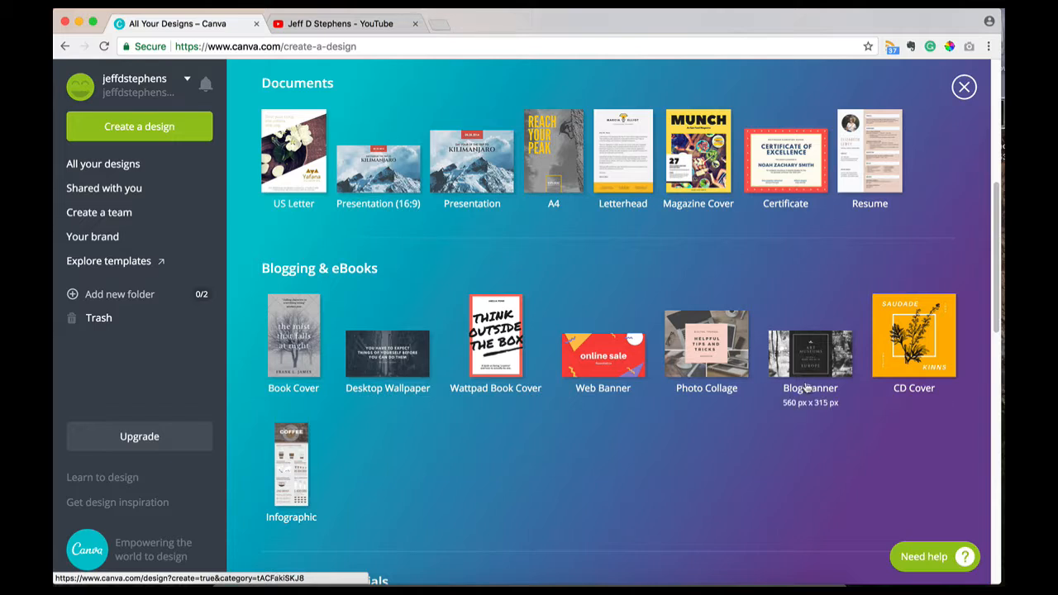
scroll(798, 414, down, 10)
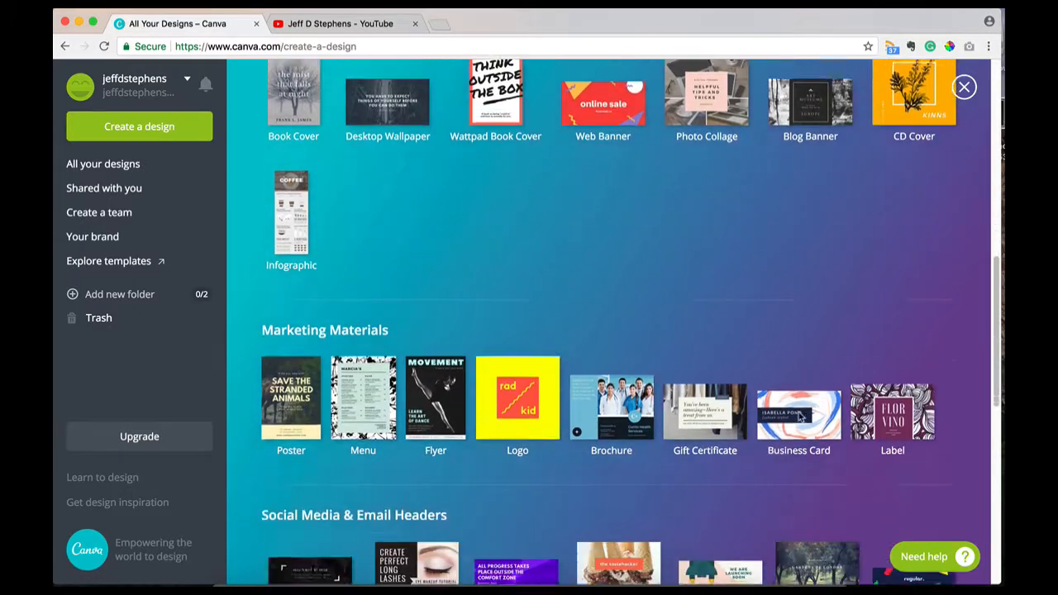
scroll(799, 417, down, 4)
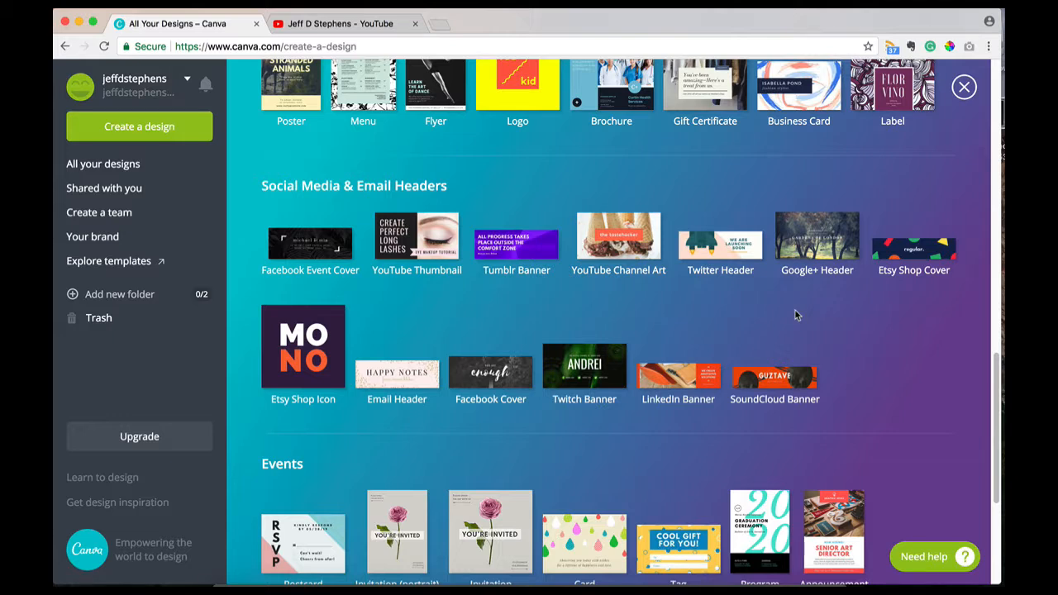
scroll(842, 311, up, 10)
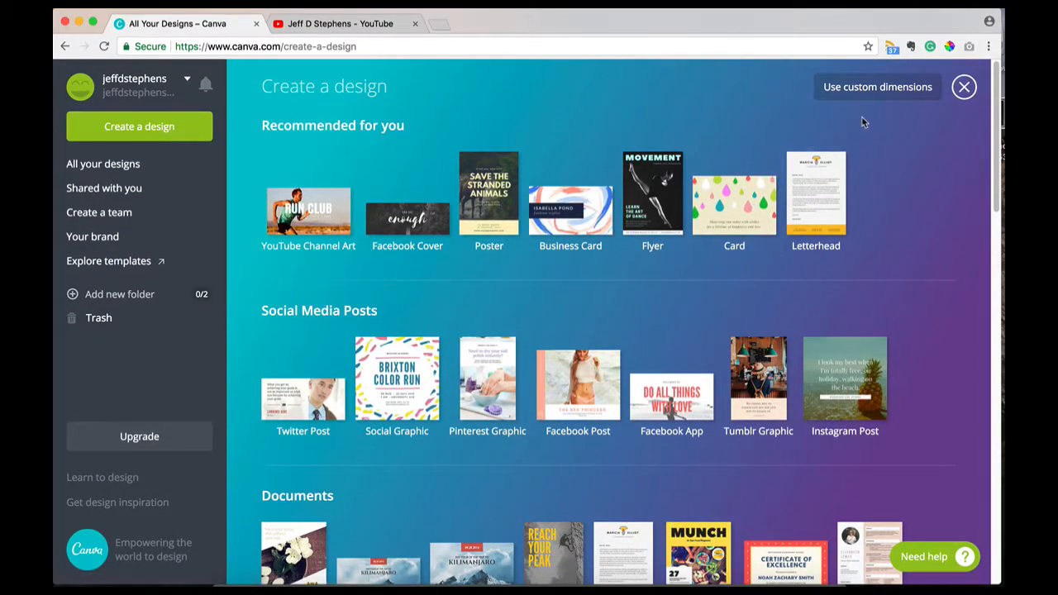
Create a new blank design with custom dimensions of 1280 × 720 px
click(879, 91)
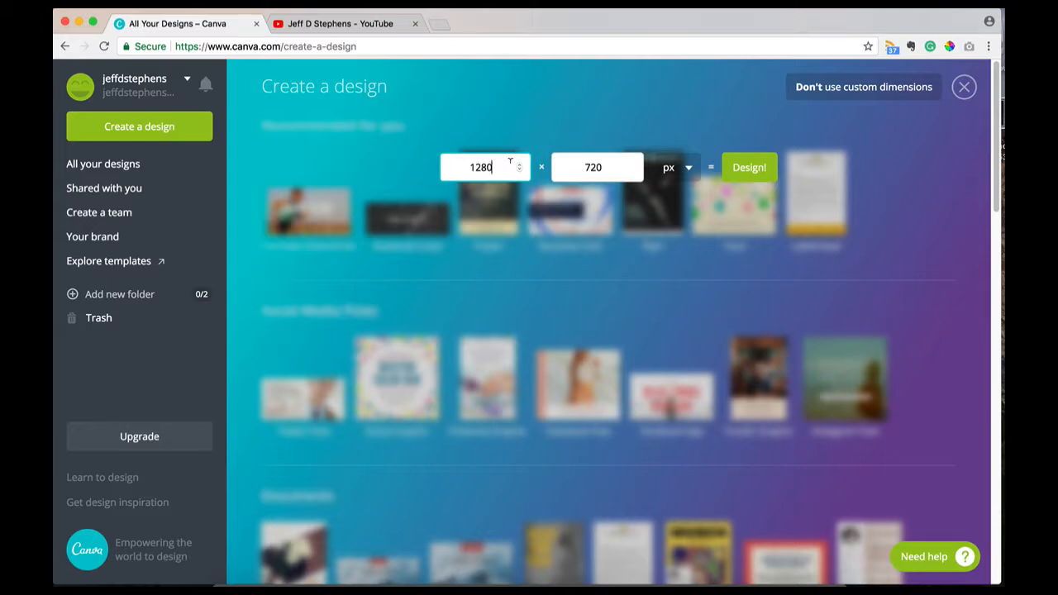
click(346, 24)
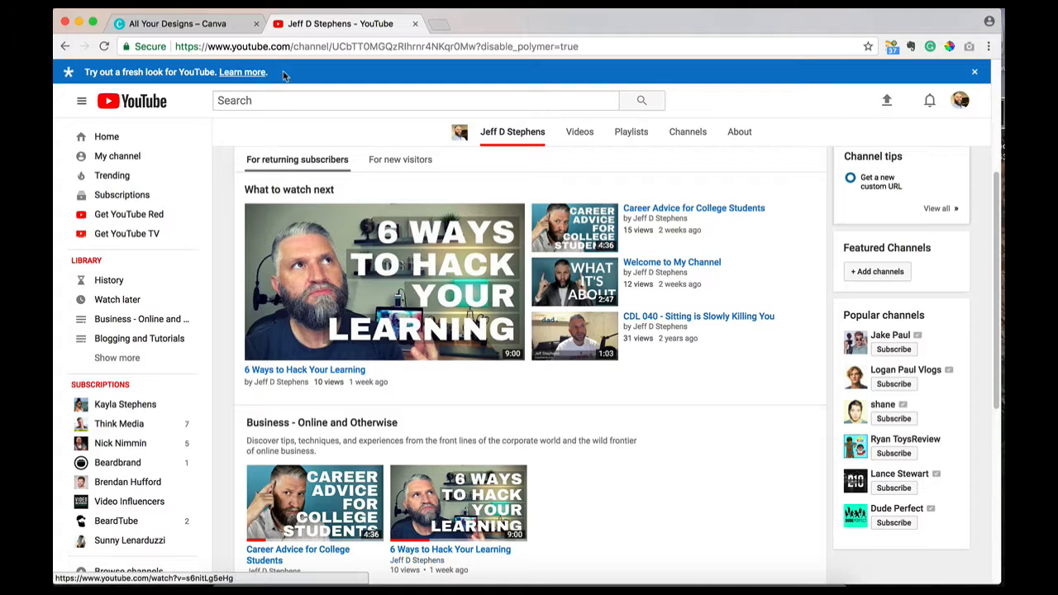
click(195, 24)
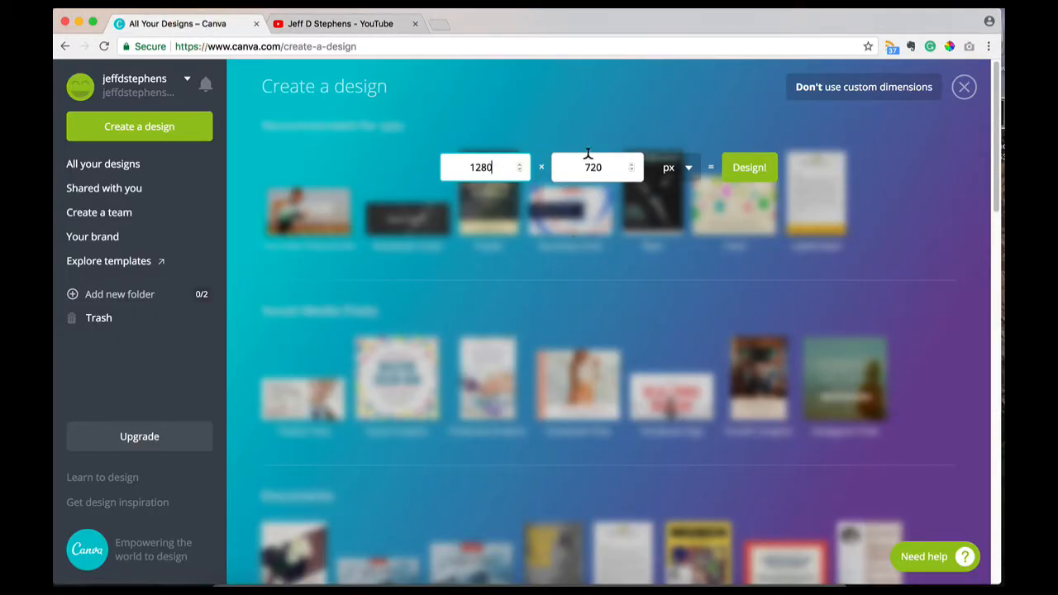
click(758, 172)
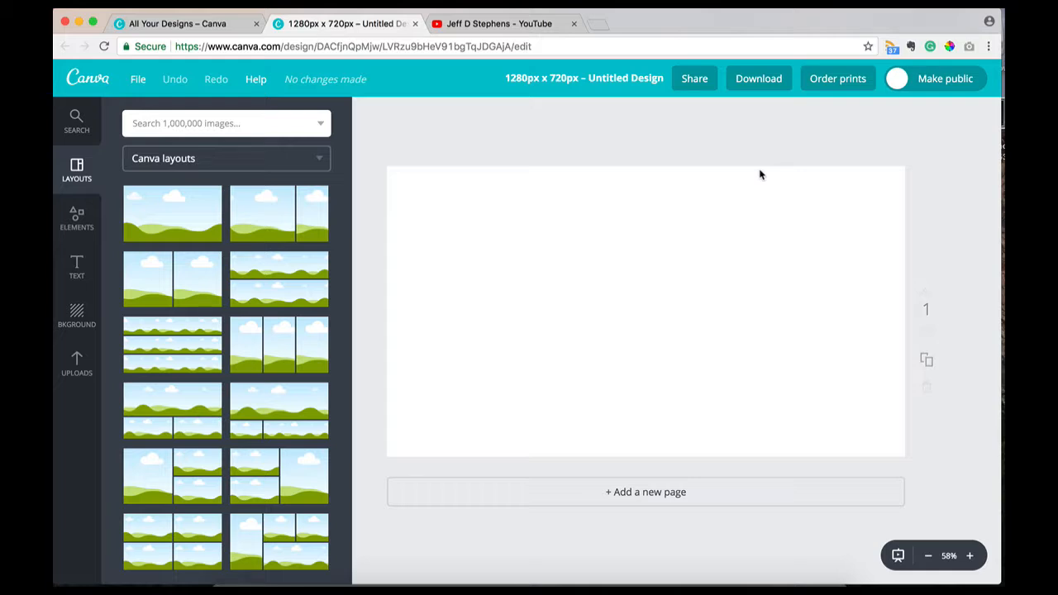
Place the uploaded photo of the man at the desk with the green lamp and enlarge it to cover the canvas, man left of centre
click(76, 365)
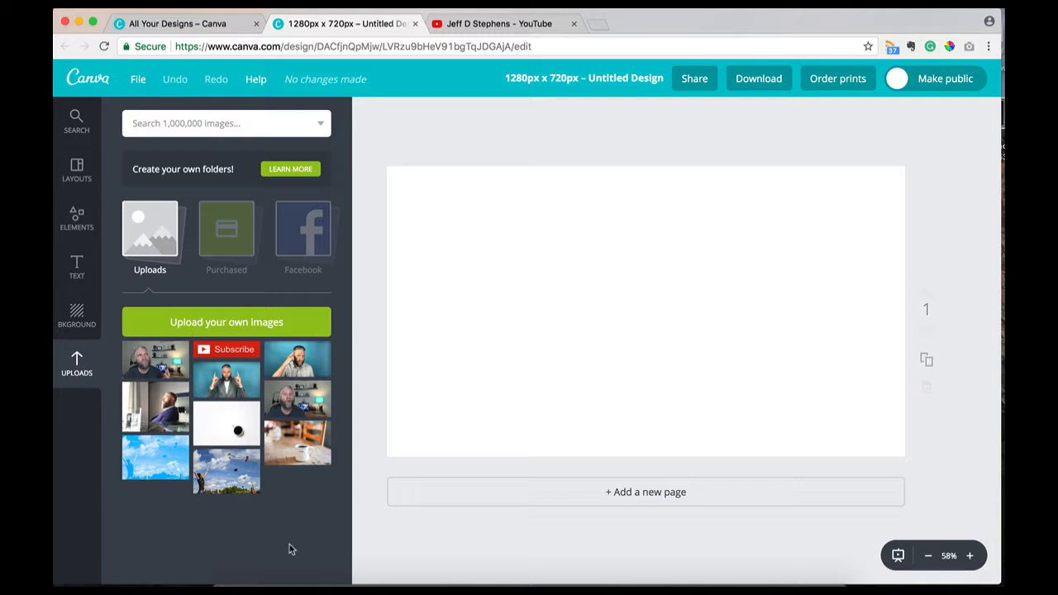
click(291, 393)
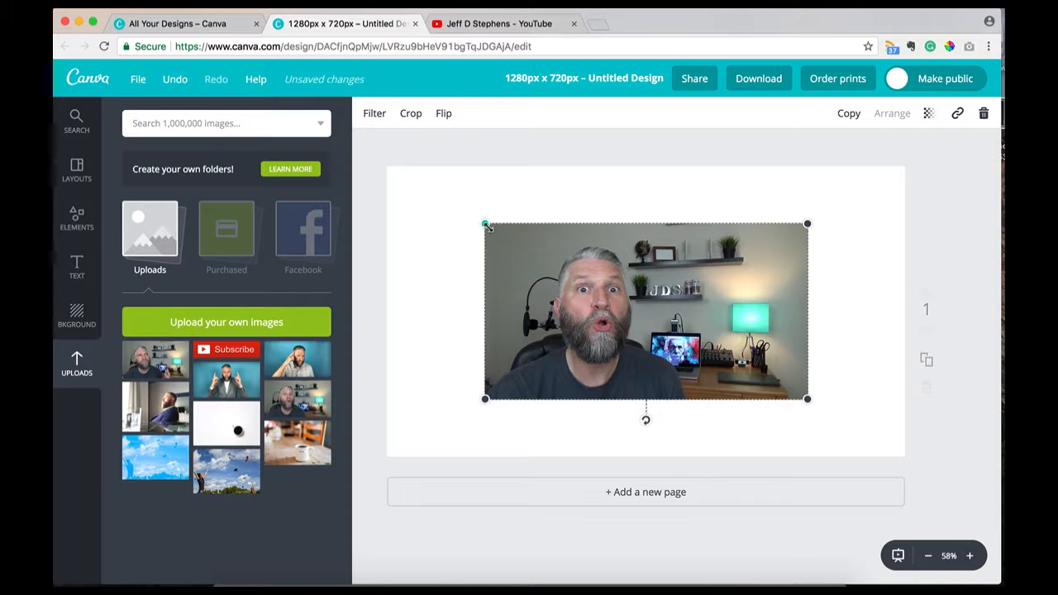
drag(485, 223, 371, 179)
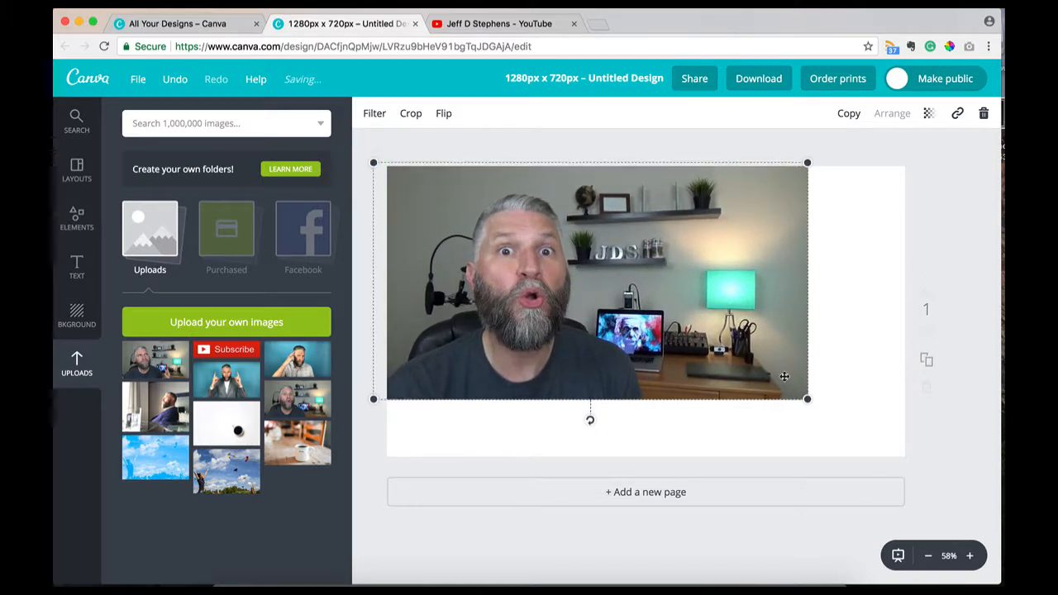
drag(806, 399, 944, 453)
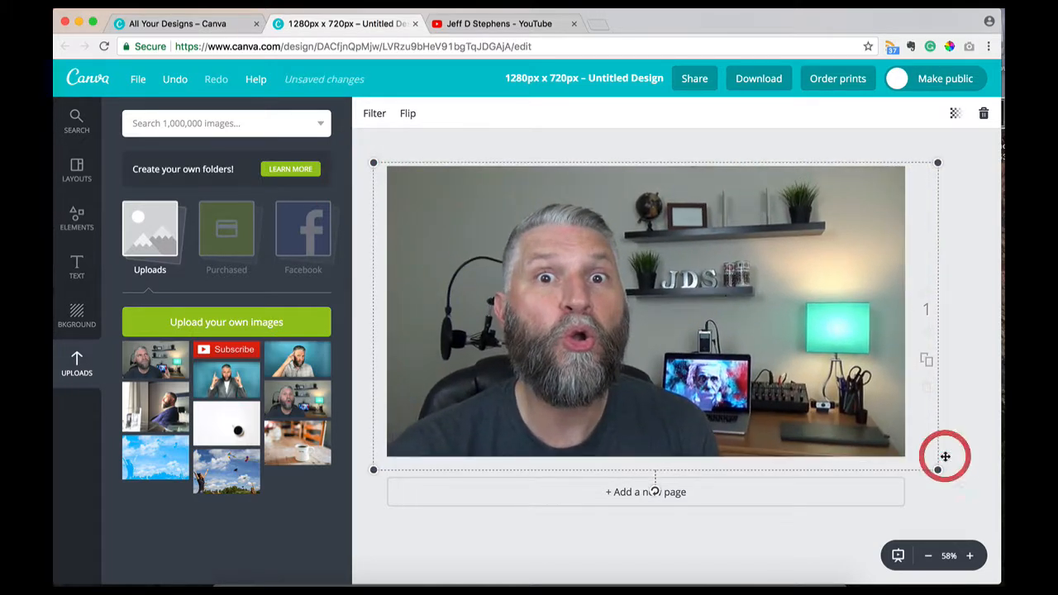
drag(626, 311, 606, 307)
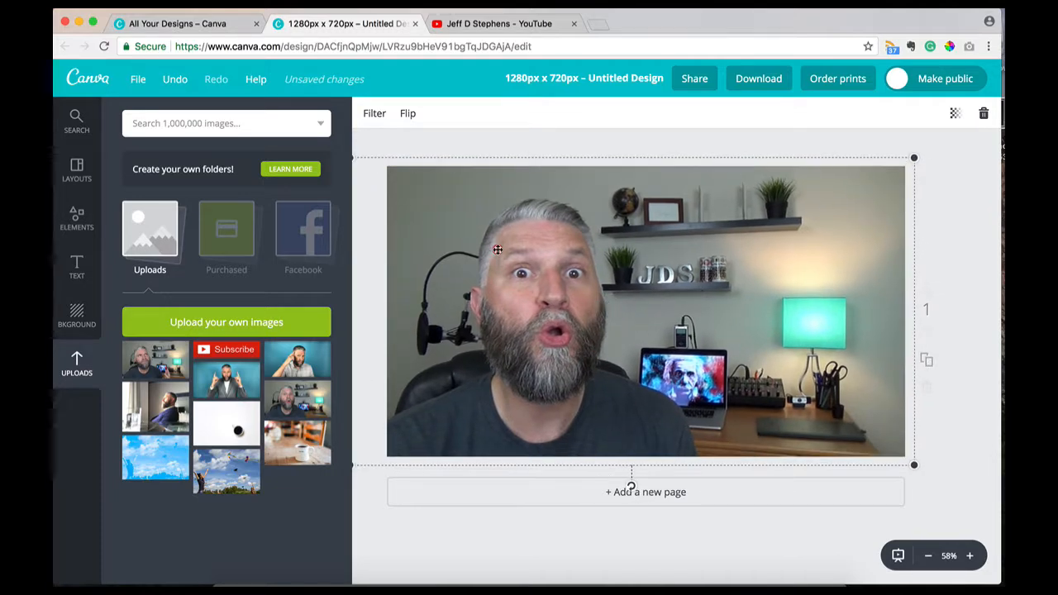
mouse_move(497, 250)
mouse_down()
mouse_move(517, 242)
mouse_move(515, 259)
mouse_move(485, 250)
mouse_up()
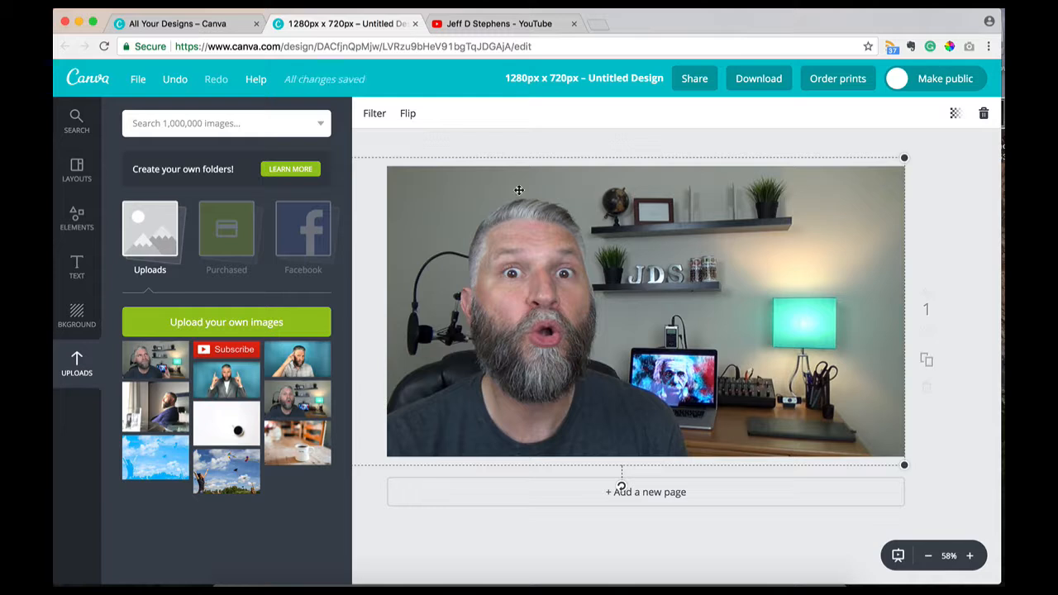
Try the Cali, Epic and Rosie filters on the photo and return to Cali
click(373, 113)
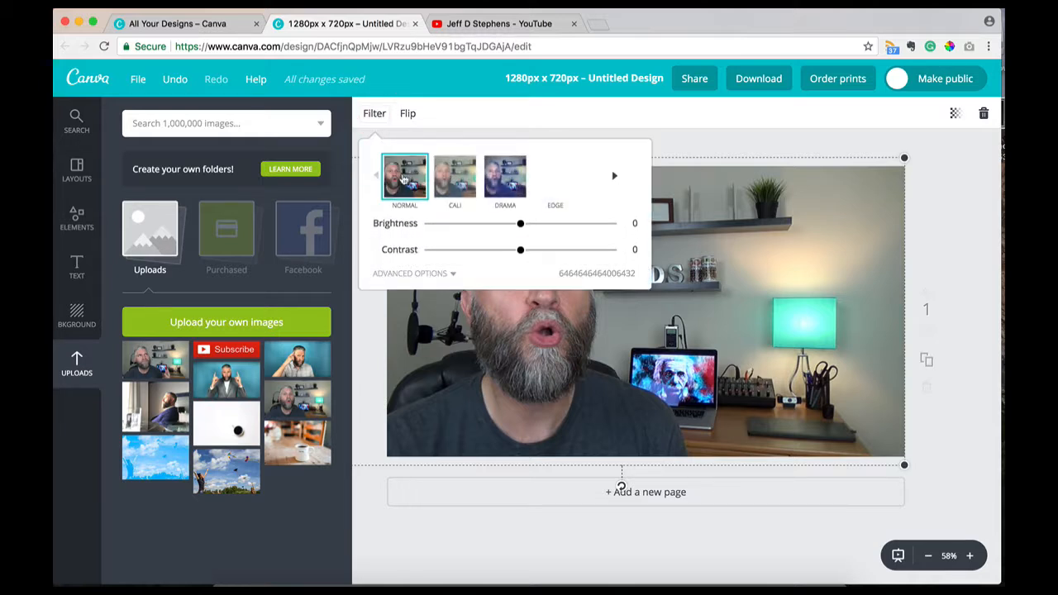
click(449, 177)
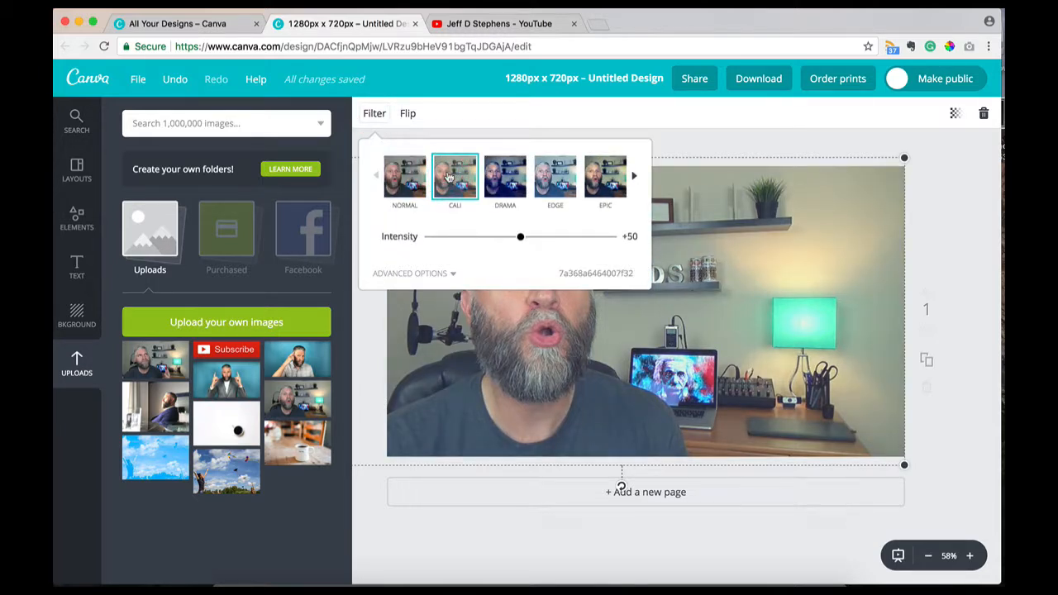
click(604, 181)
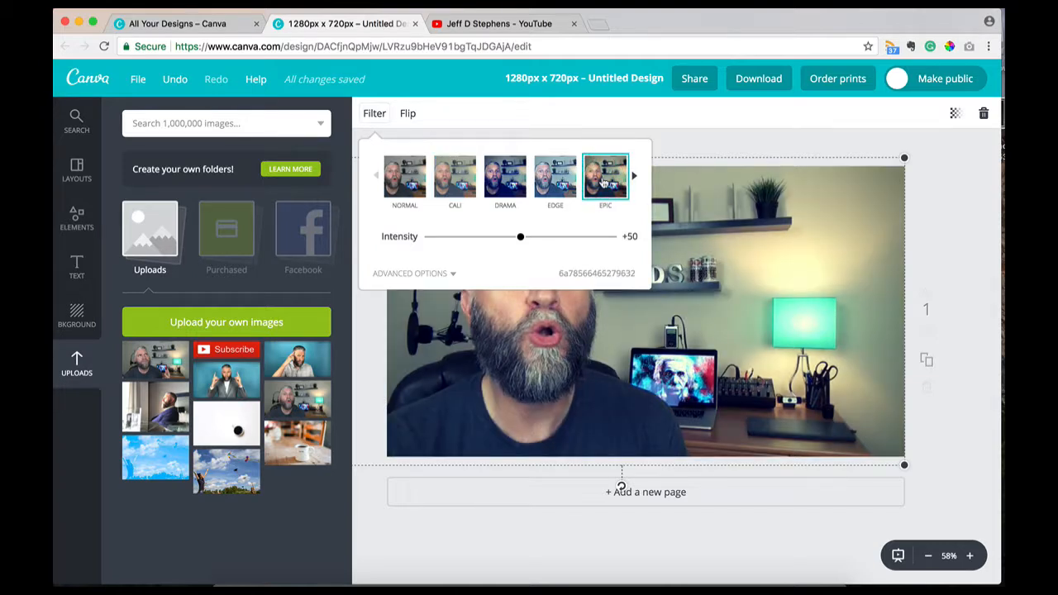
click(634, 175)
click(633, 177)
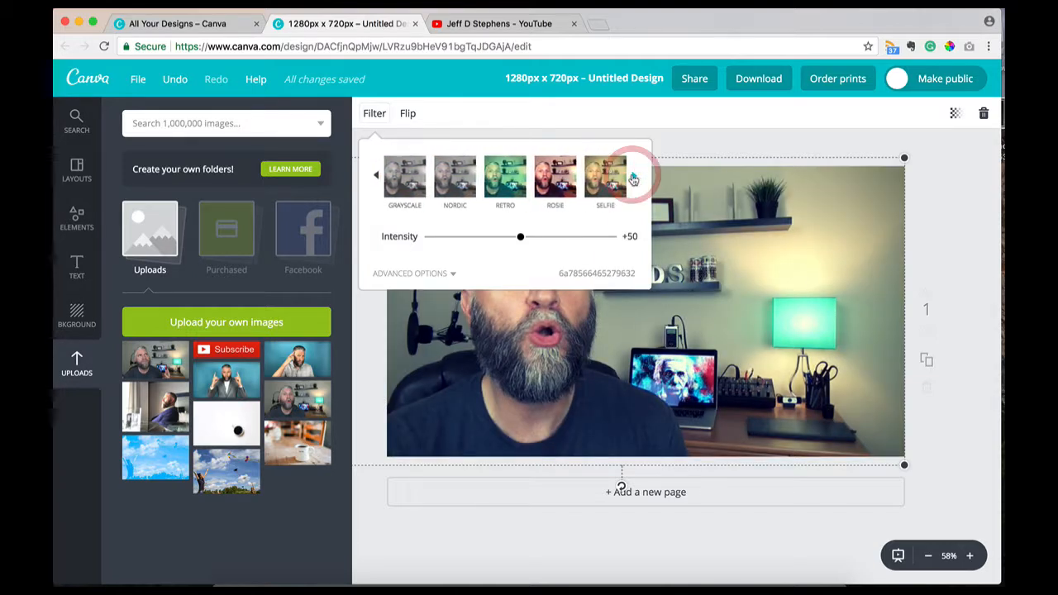
click(555, 176)
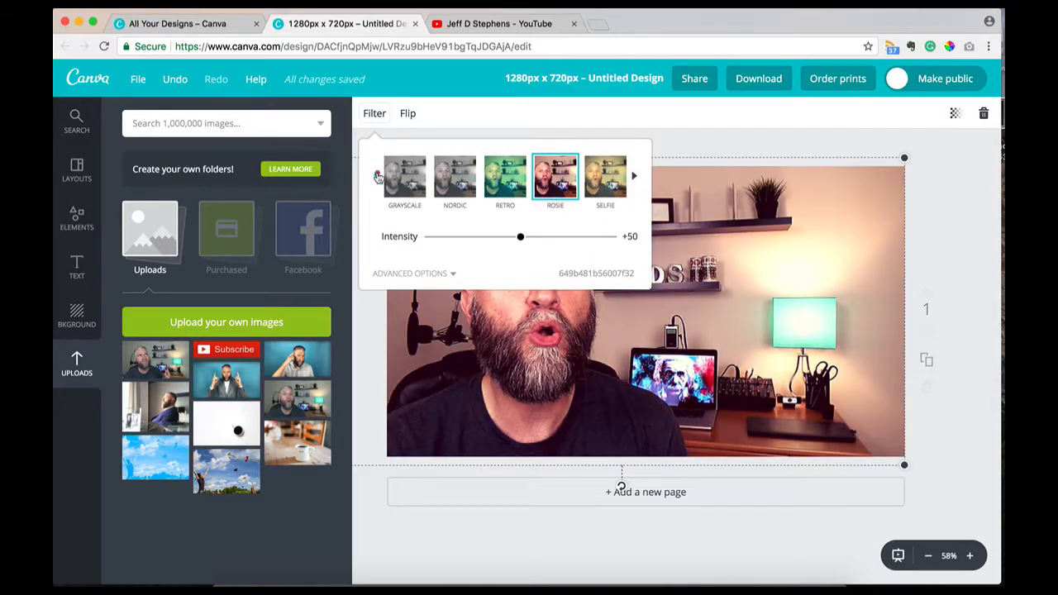
click(377, 177)
click(454, 182)
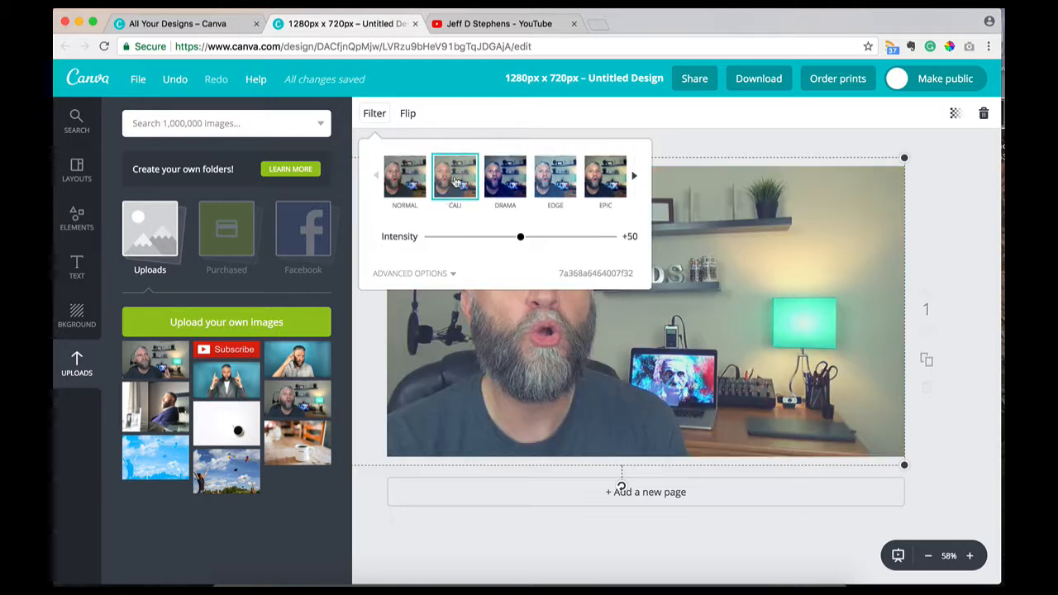
Try a brightness of +23 and a blur of -27 in the photo's advanced filter options, and undo the filter changes
click(452, 276)
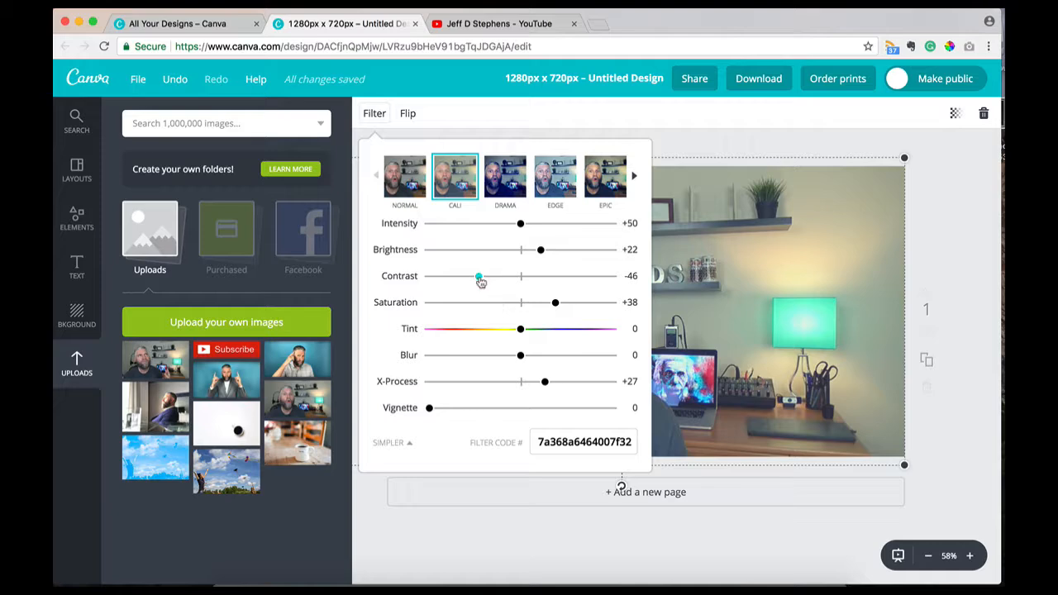
mouse_move(541, 250)
mouse_down()
mouse_move(485, 249)
mouse_move(541, 253)
mouse_up()
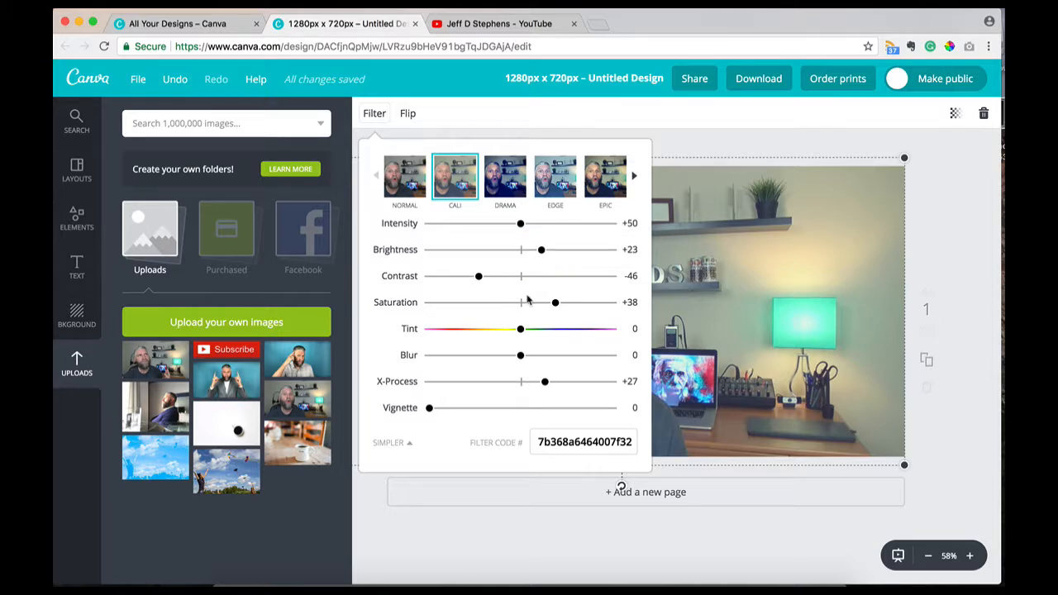
drag(522, 357, 496, 357)
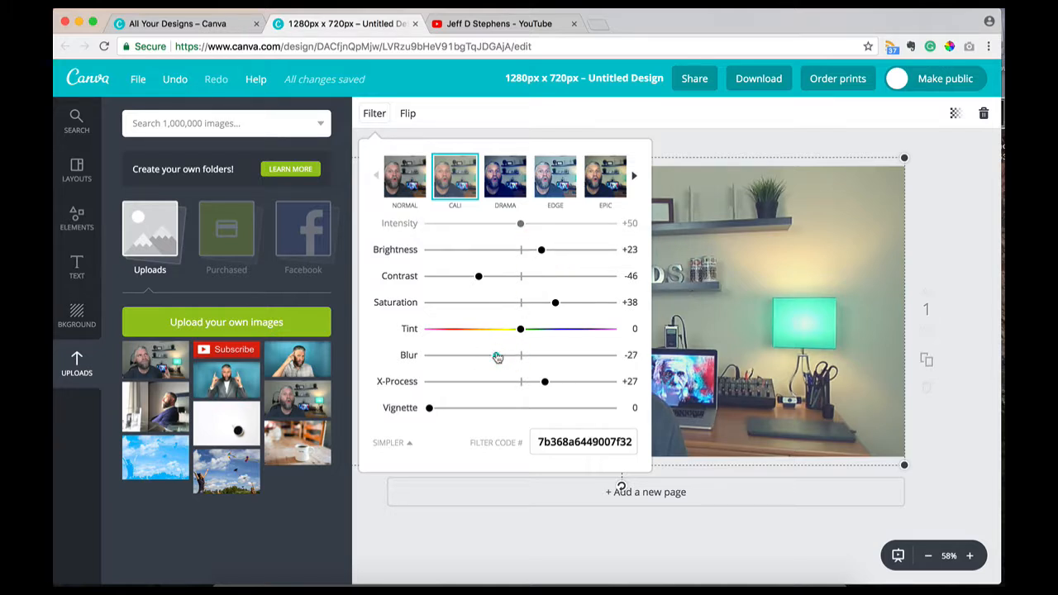
click(420, 542)
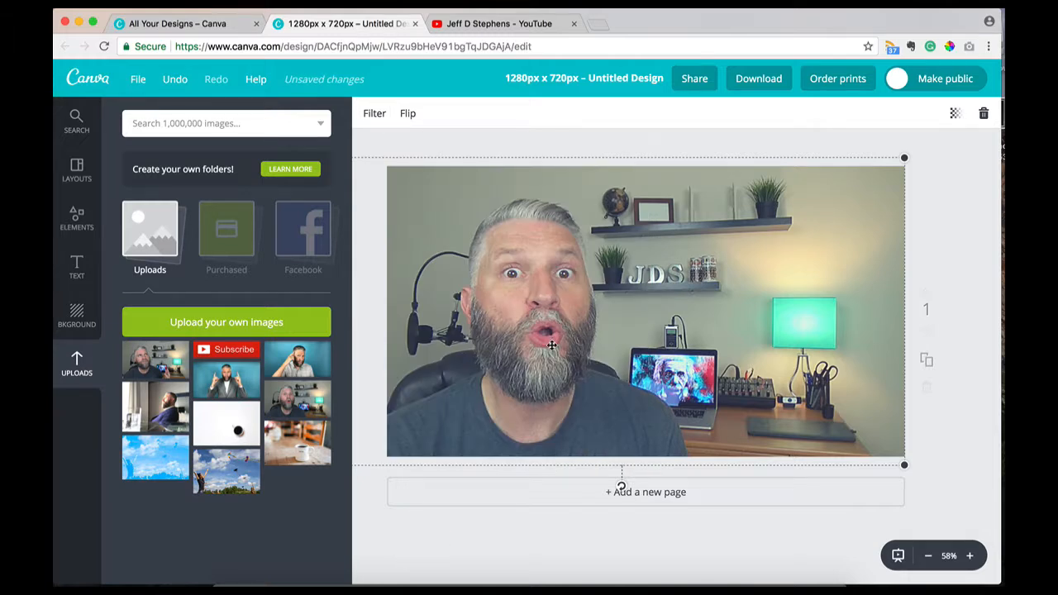
key(super+z)
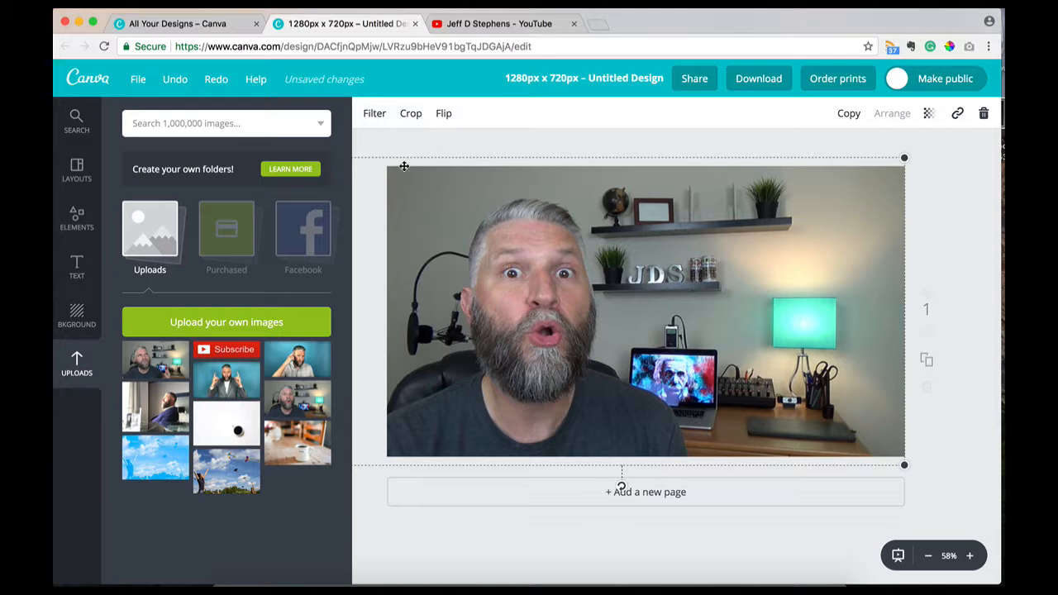
Apply the Cali filter to the photo and shift the photo slightly to the right on the canvas
click(372, 114)
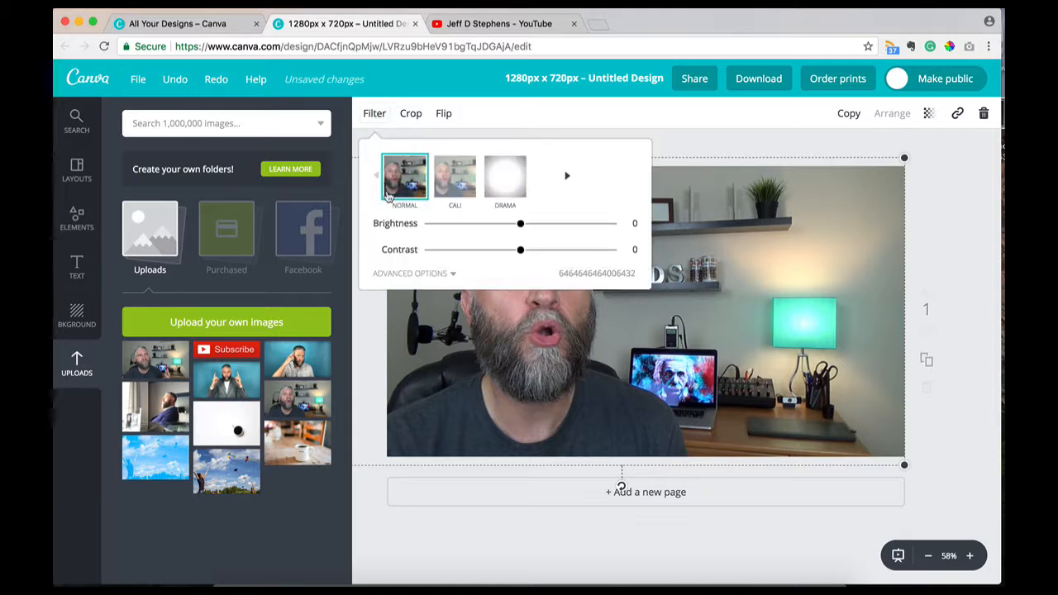
click(469, 185)
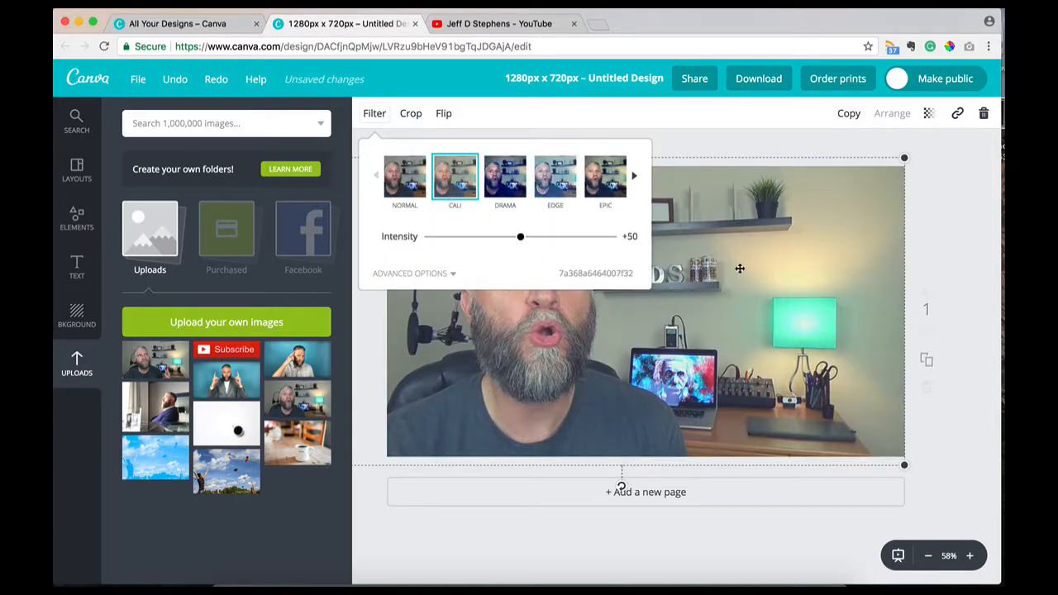
click(969, 387)
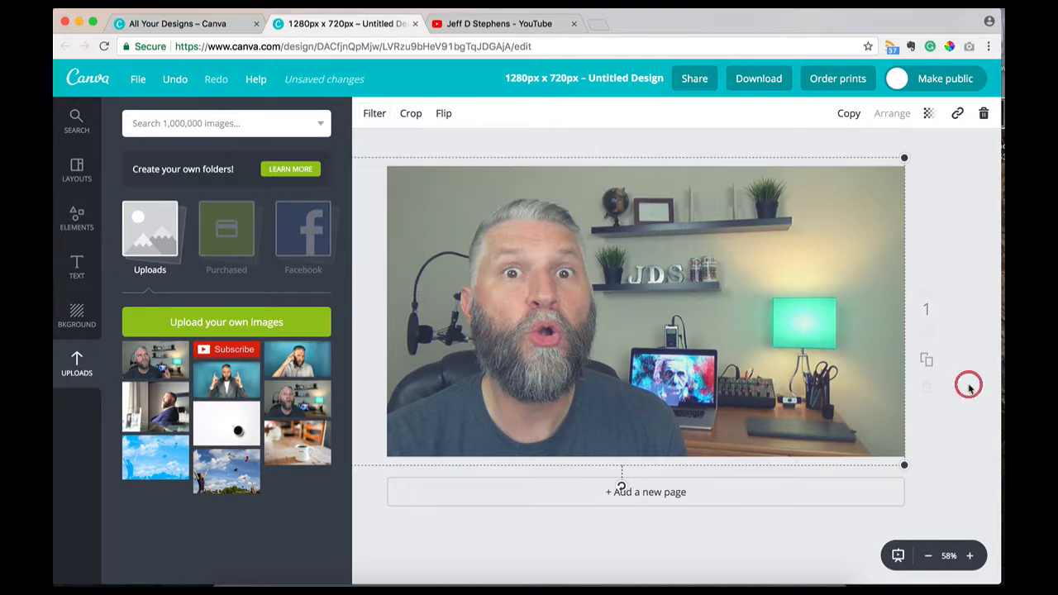
drag(741, 280, 749, 279)
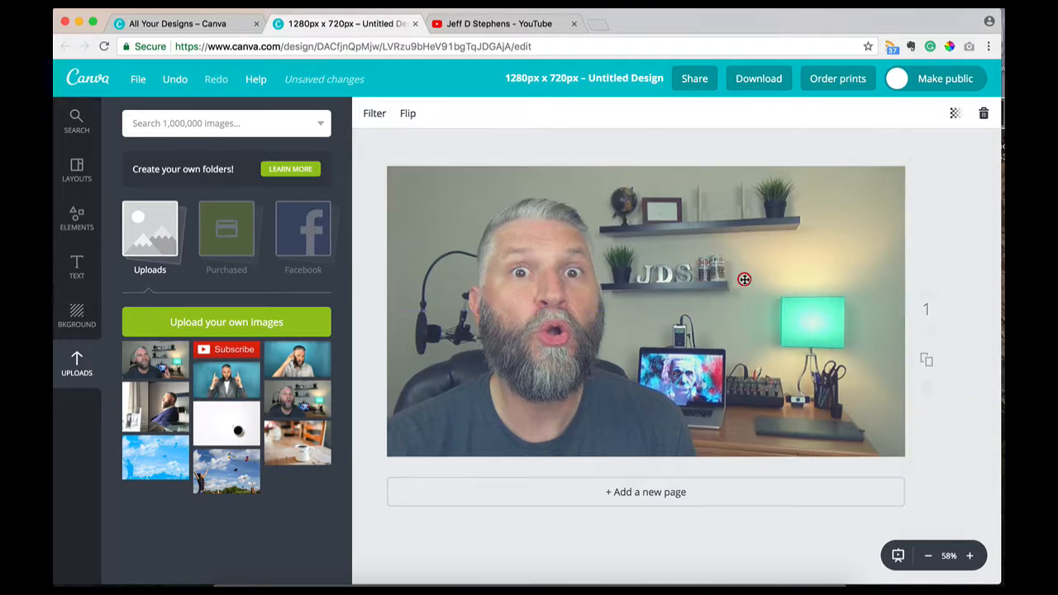
click(946, 410)
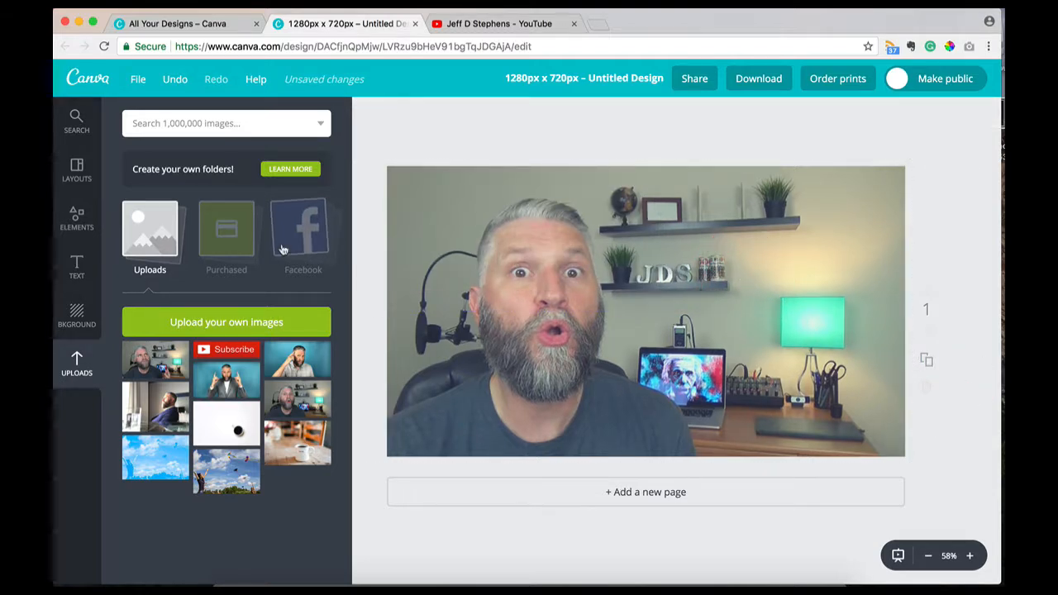
Add a heading to the thumbnail with the text "vlog number 1"
click(82, 261)
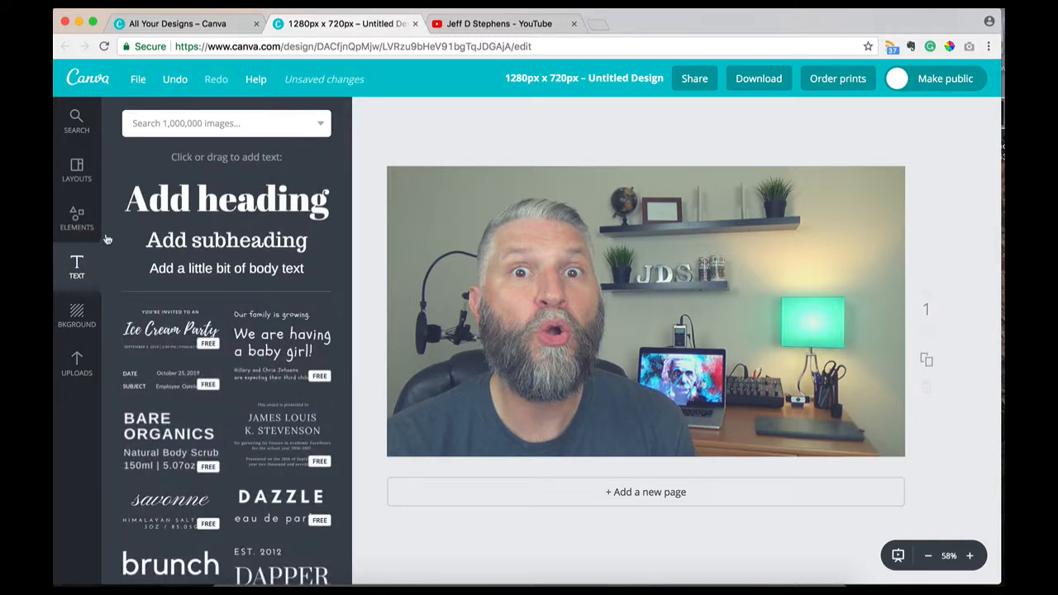
click(211, 206)
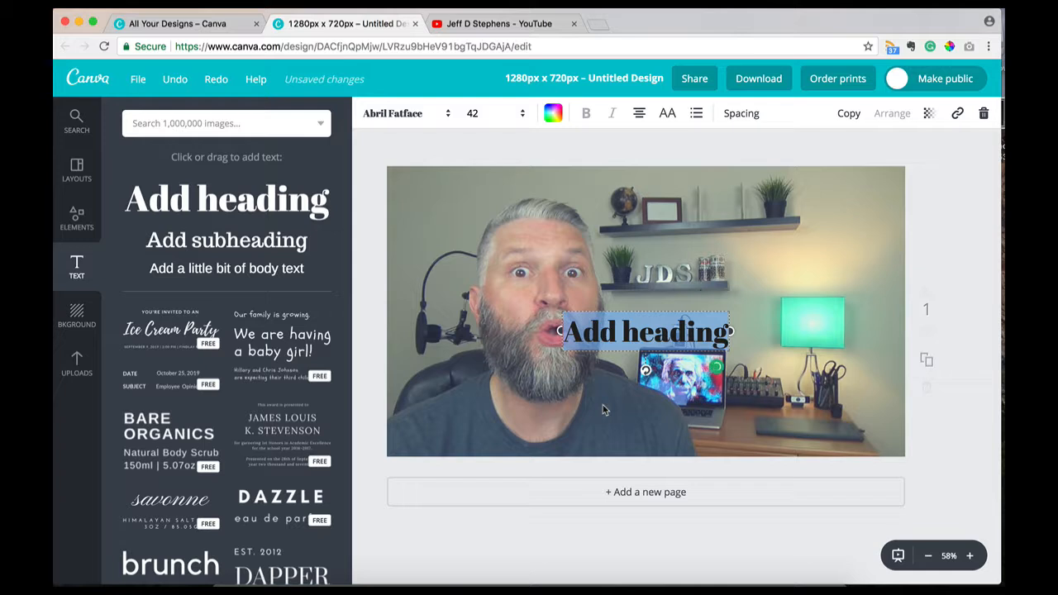
key(BackSpace)
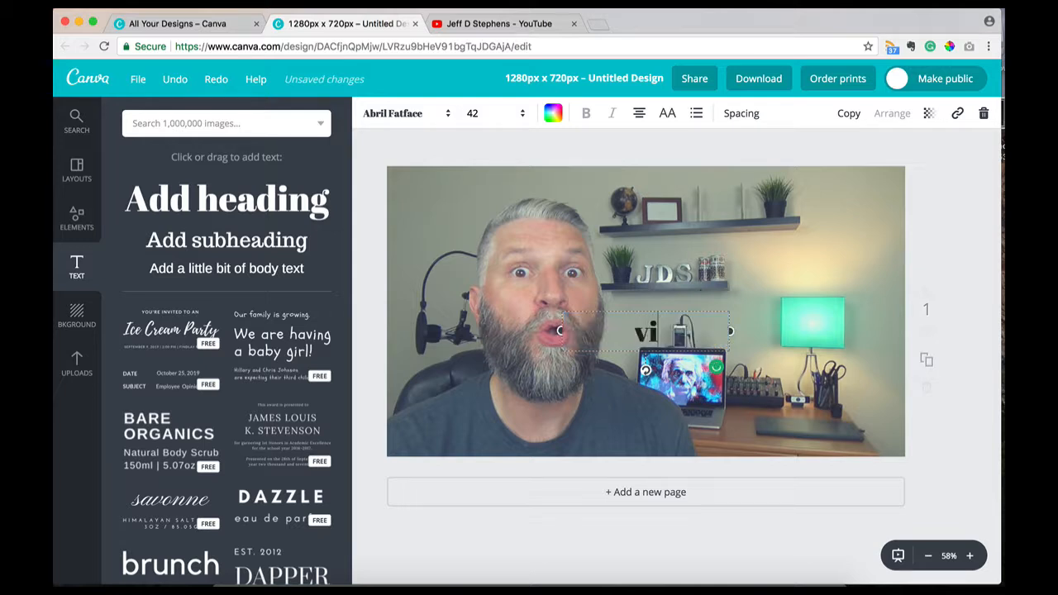
text(video)
key(BackSpace)
key(BackSpace)
key(BackSpace)
key(BackSpace)
key(BackSpace)
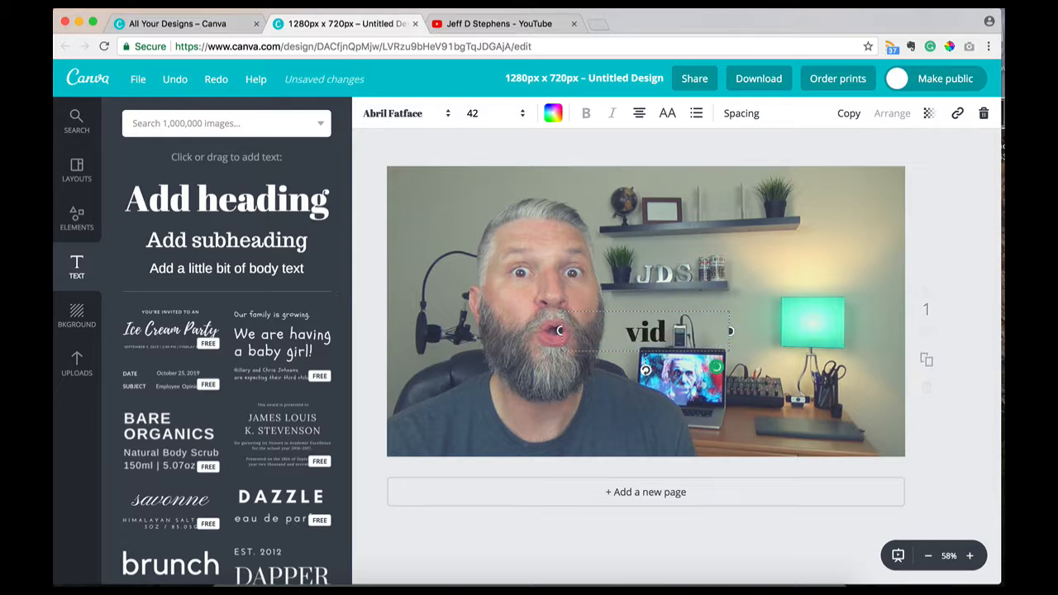
text(vlog number 1)
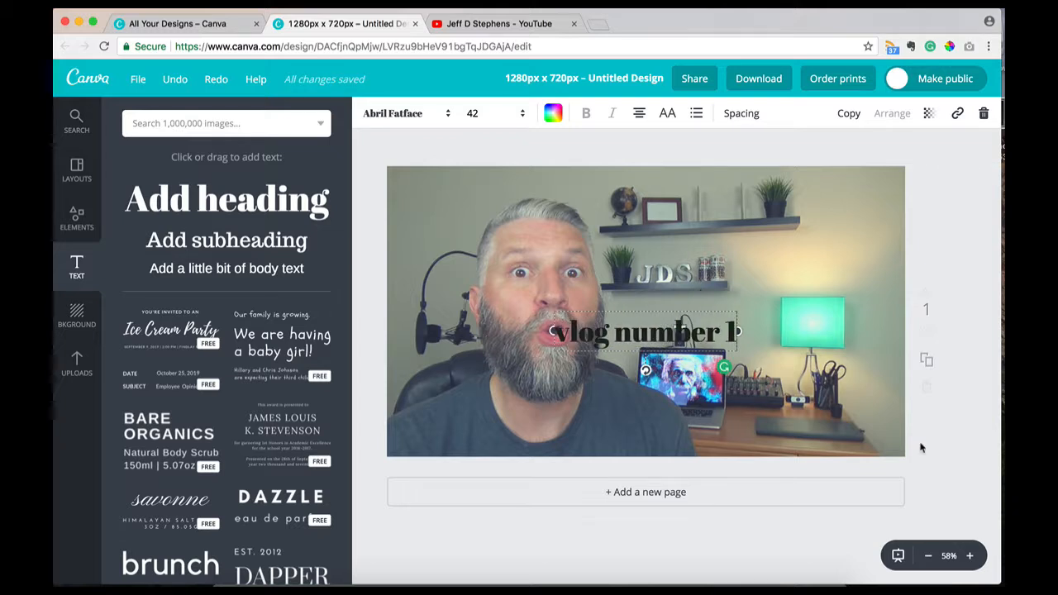
click(945, 463)
Color the "vlog number 1" heading white and set its font to Archivo Narrow
click(676, 330)
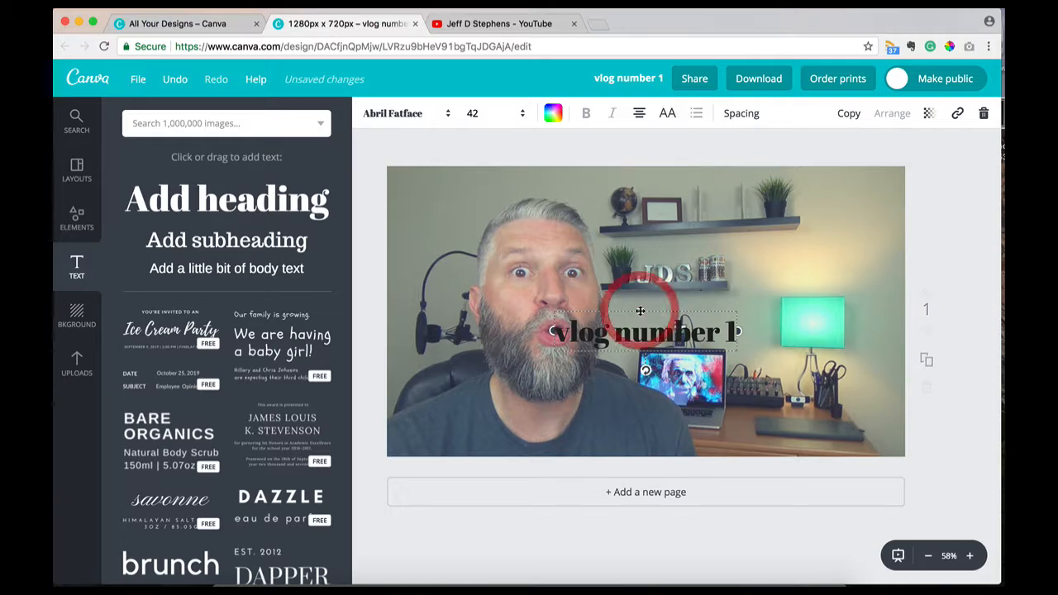
click(552, 113)
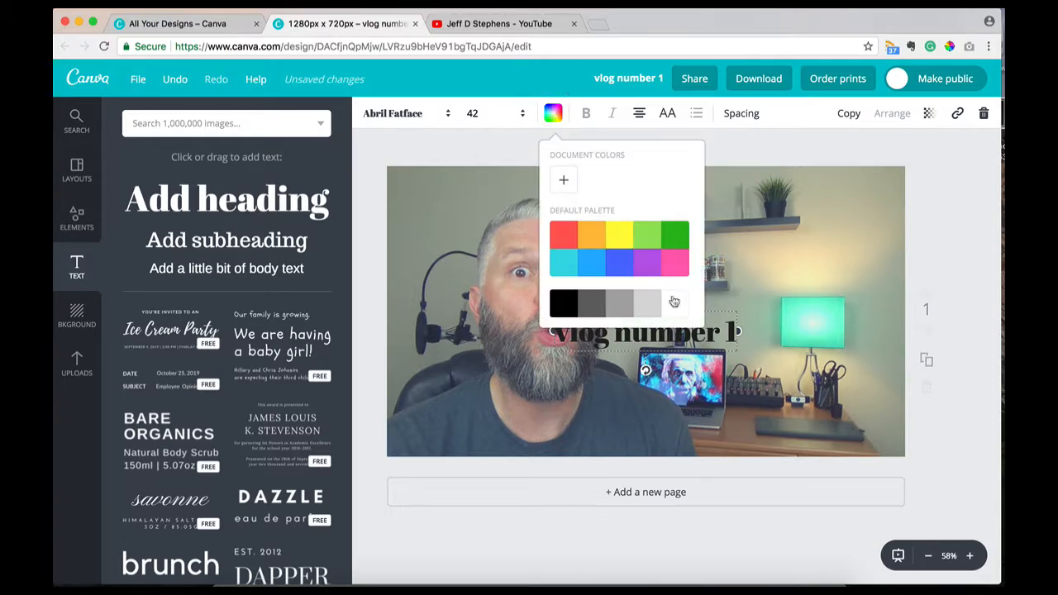
click(675, 310)
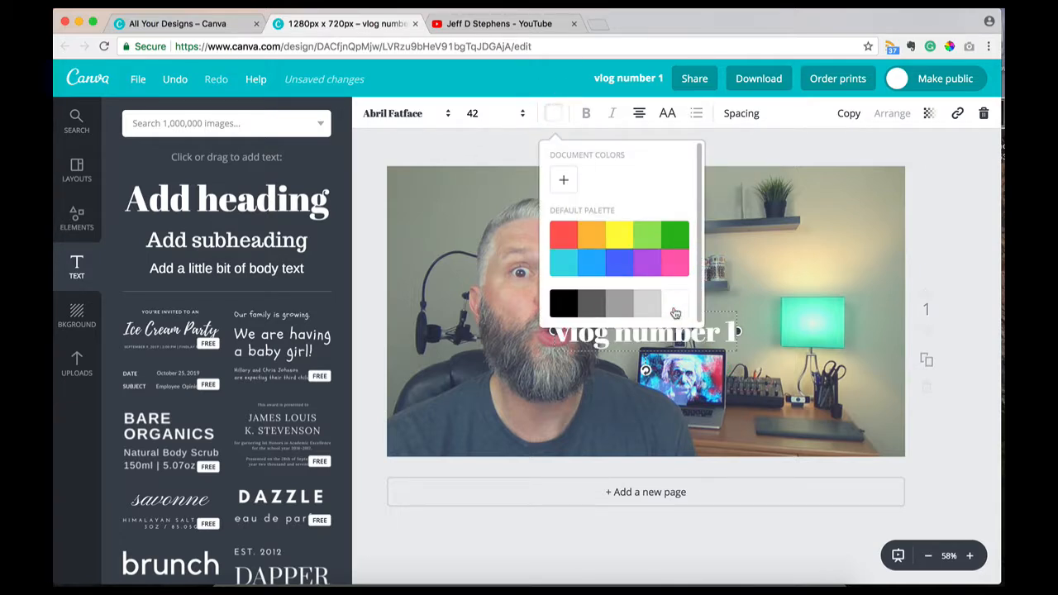
click(445, 112)
scroll(438, 321, down, 3)
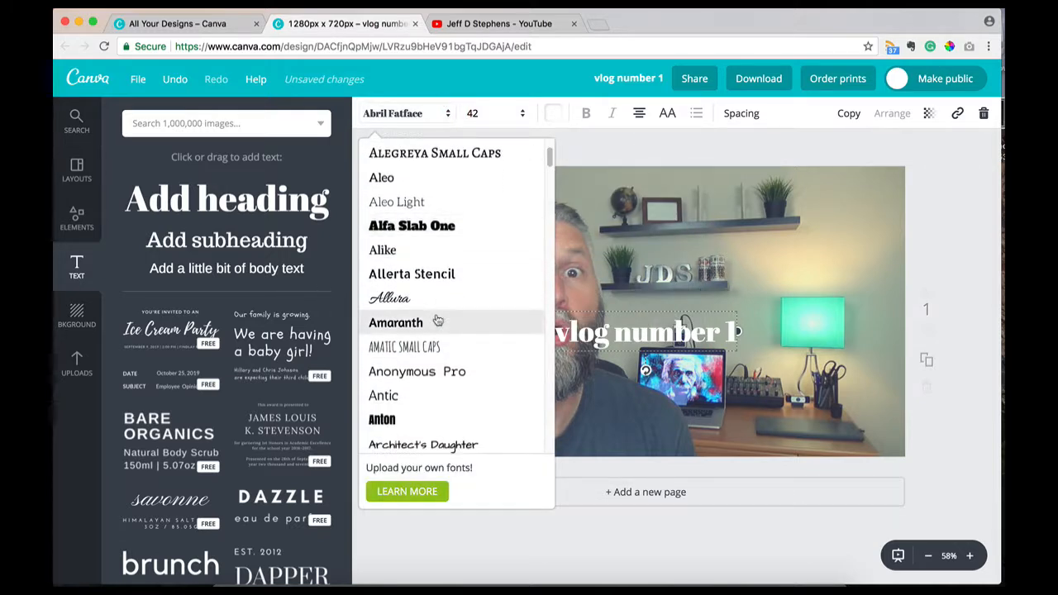
scroll(438, 321, down, 8)
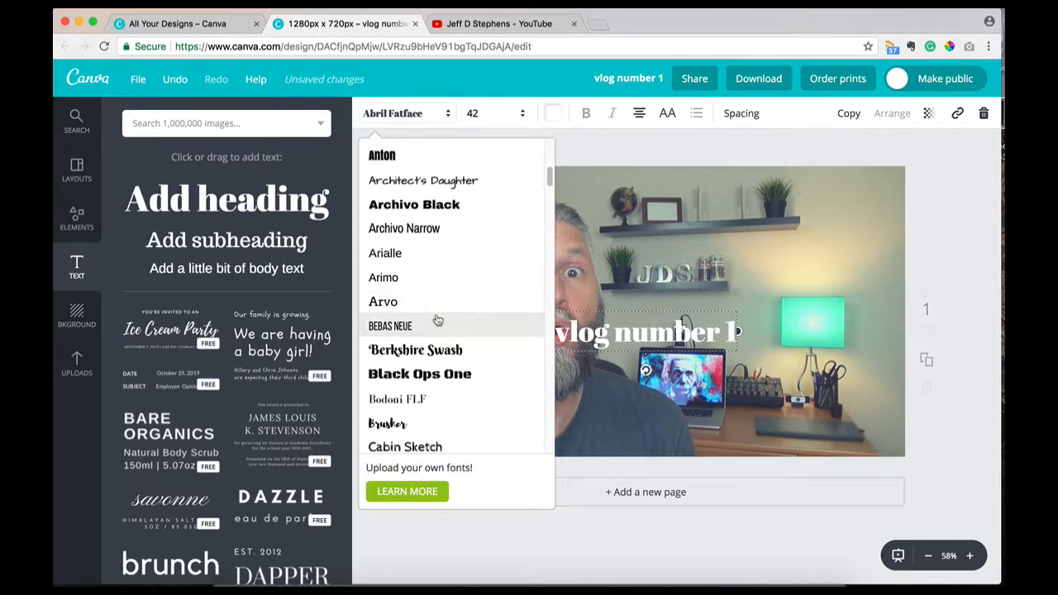
click(453, 230)
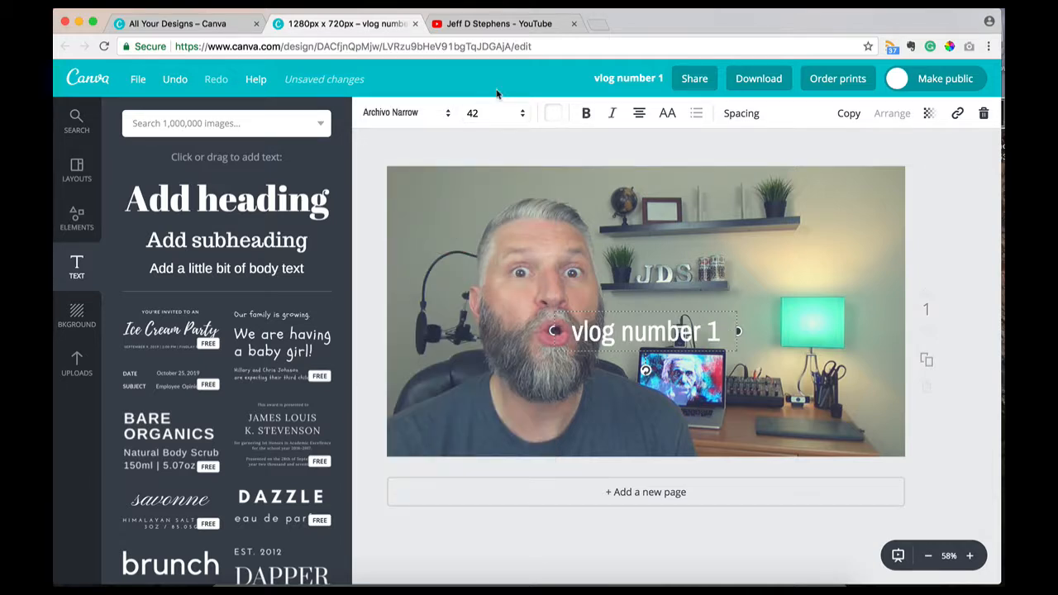
Try font sizes 144 and 120 on the heading and settle on a size of 118
click(524, 113)
scroll(487, 348, down, 2)
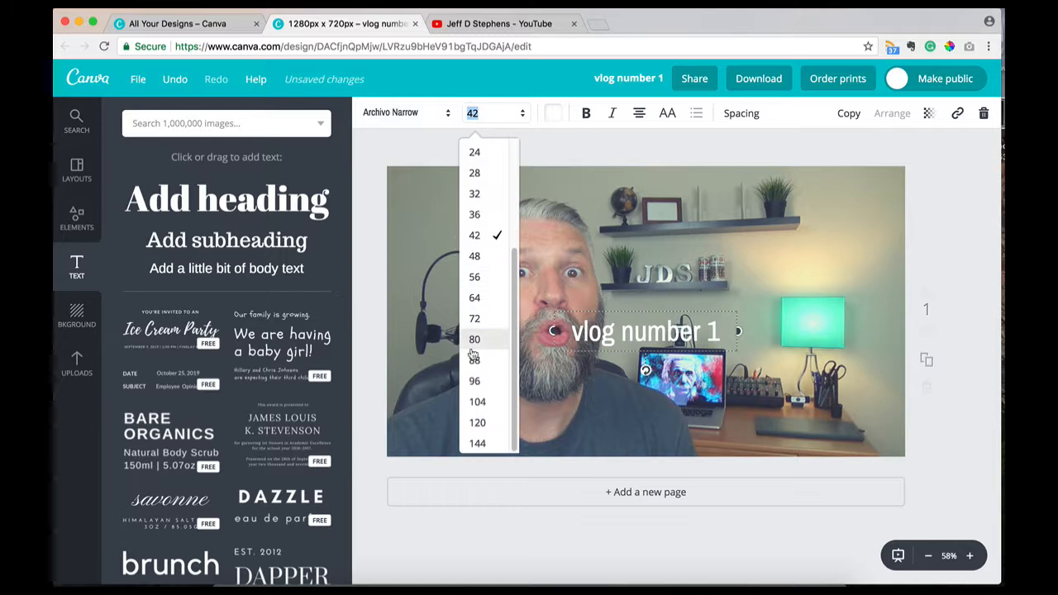
click(477, 443)
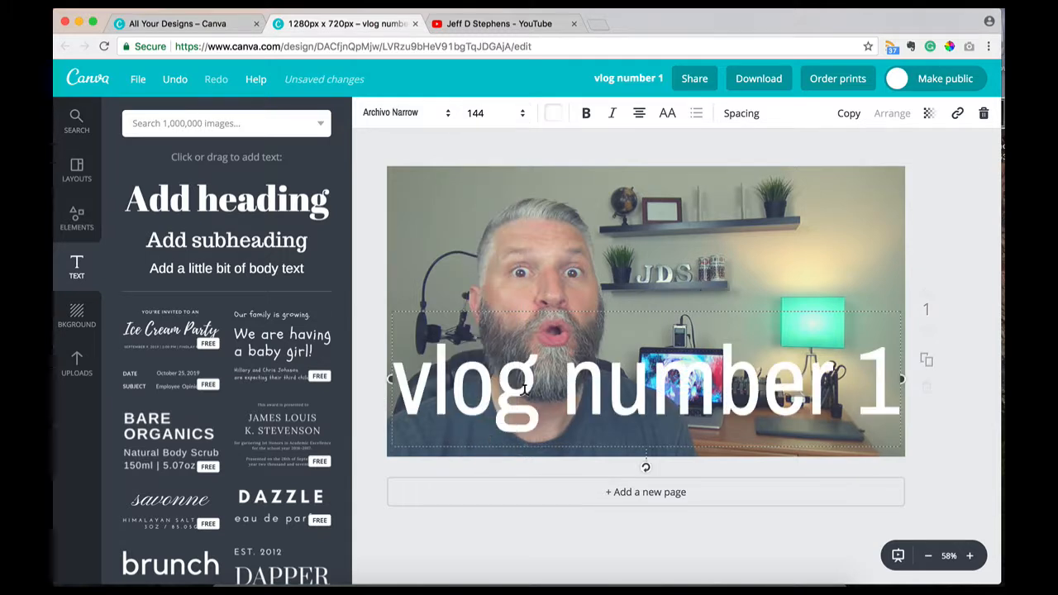
click(524, 114)
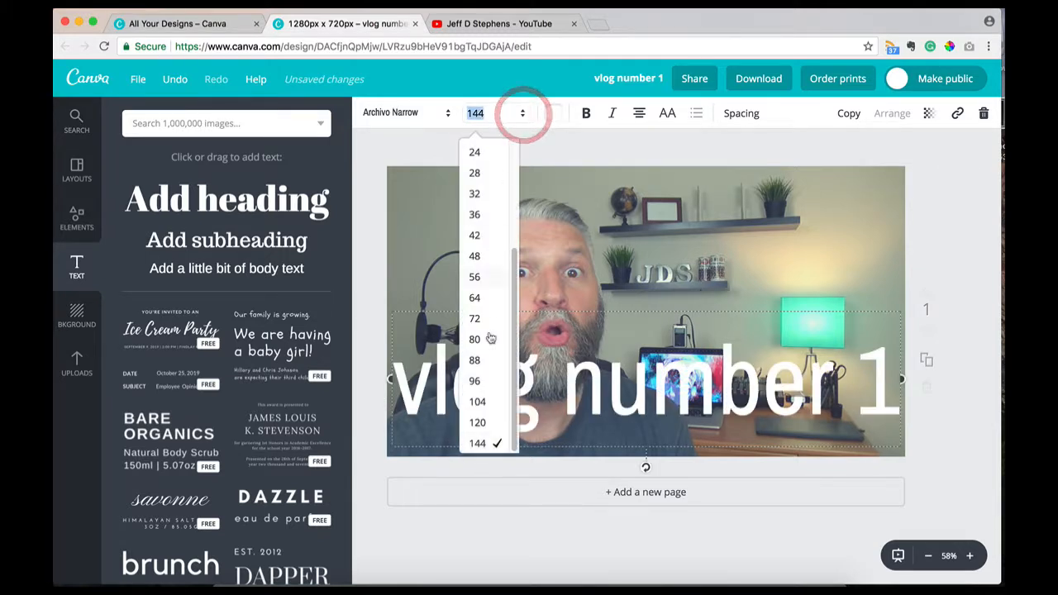
click(480, 426)
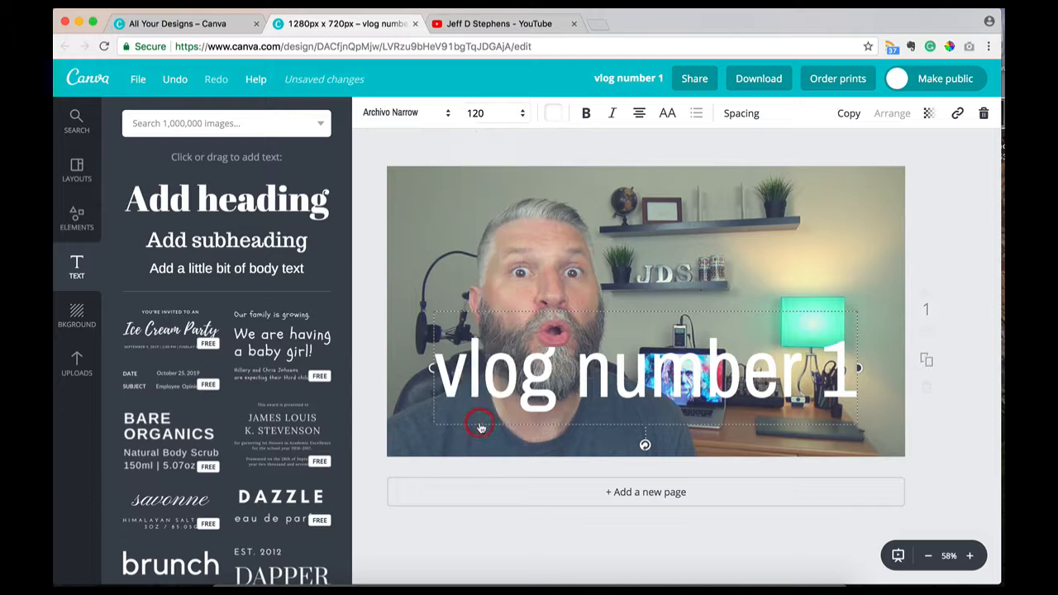
click(474, 114)
text(118)
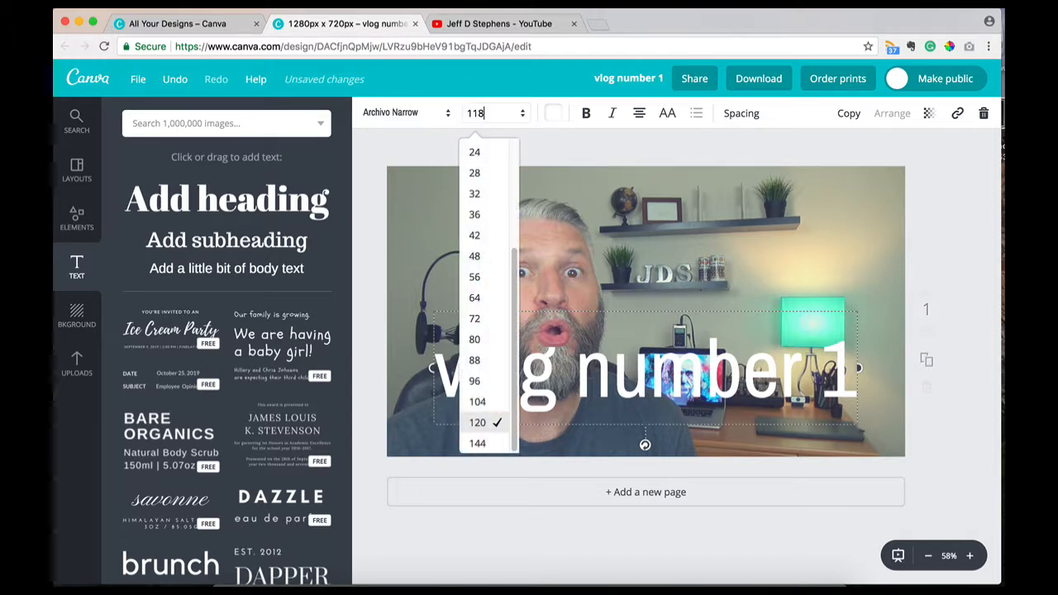
key(Return)
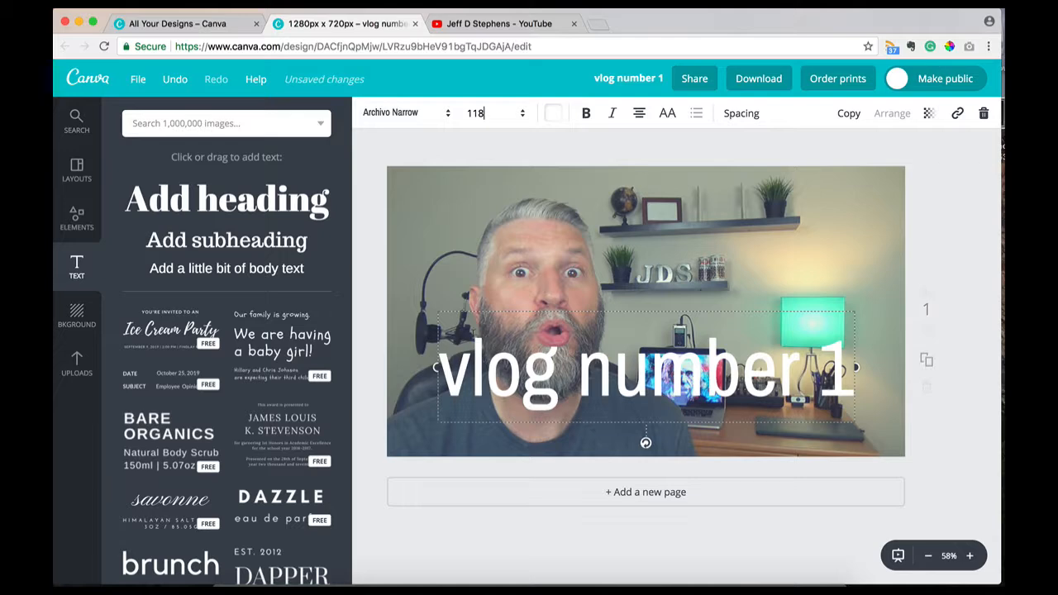
Move the heading down and to the right, toward the lower-right corner of the photo
drag(482, 310, 506, 321)
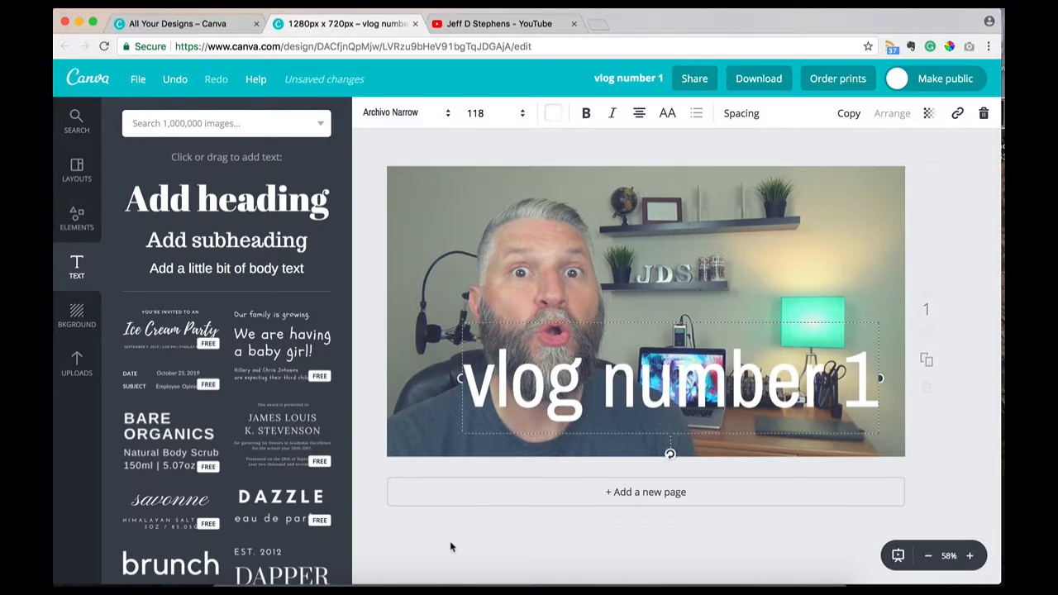
click(451, 547)
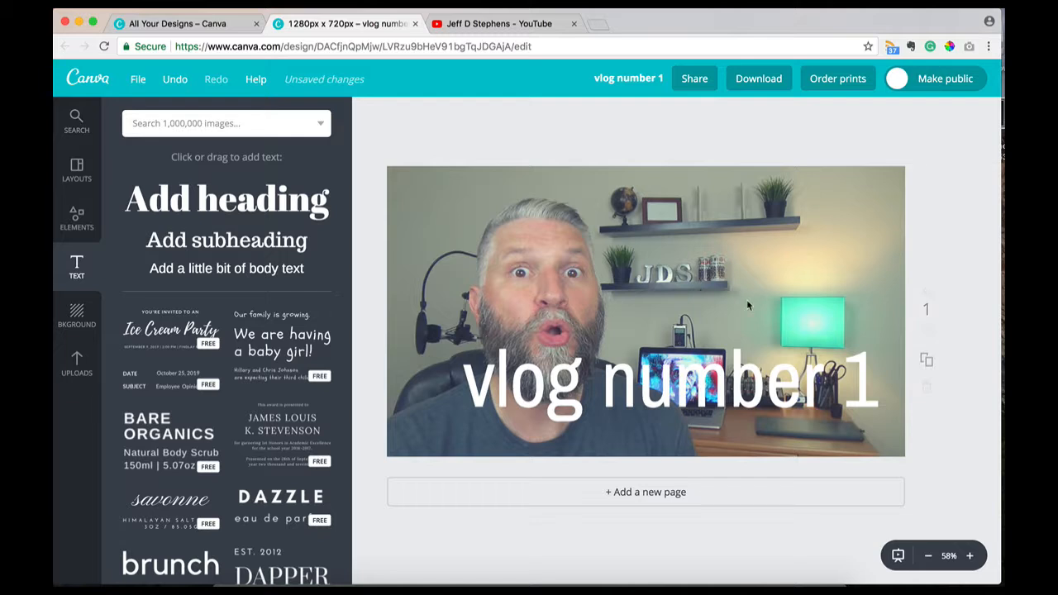
click(704, 372)
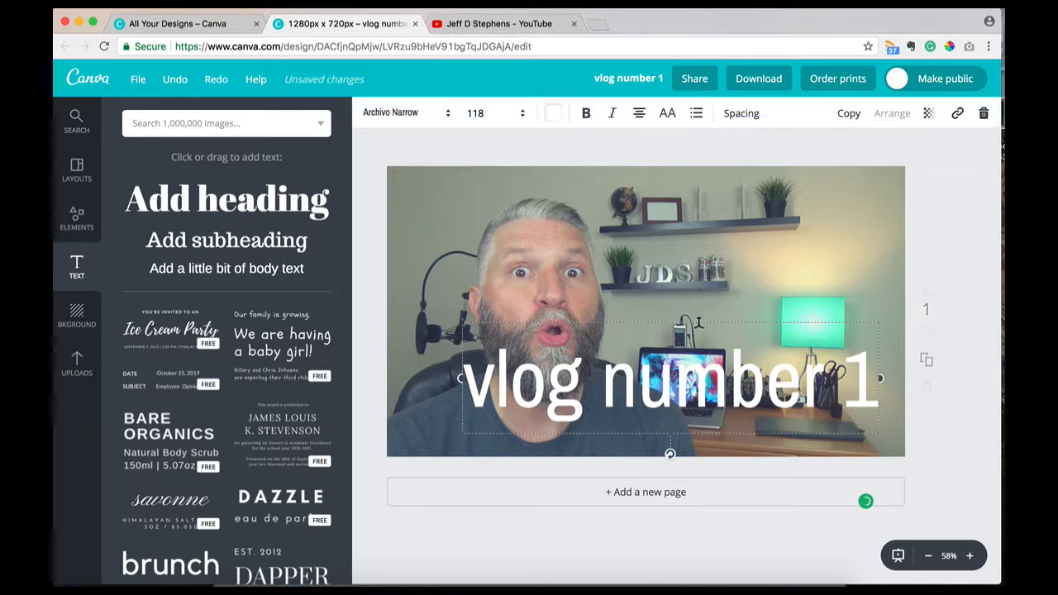
mouse_move(703, 323)
mouse_down()
mouse_move(693, 315)
mouse_move(724, 324)
mouse_move(708, 326)
mouse_up()
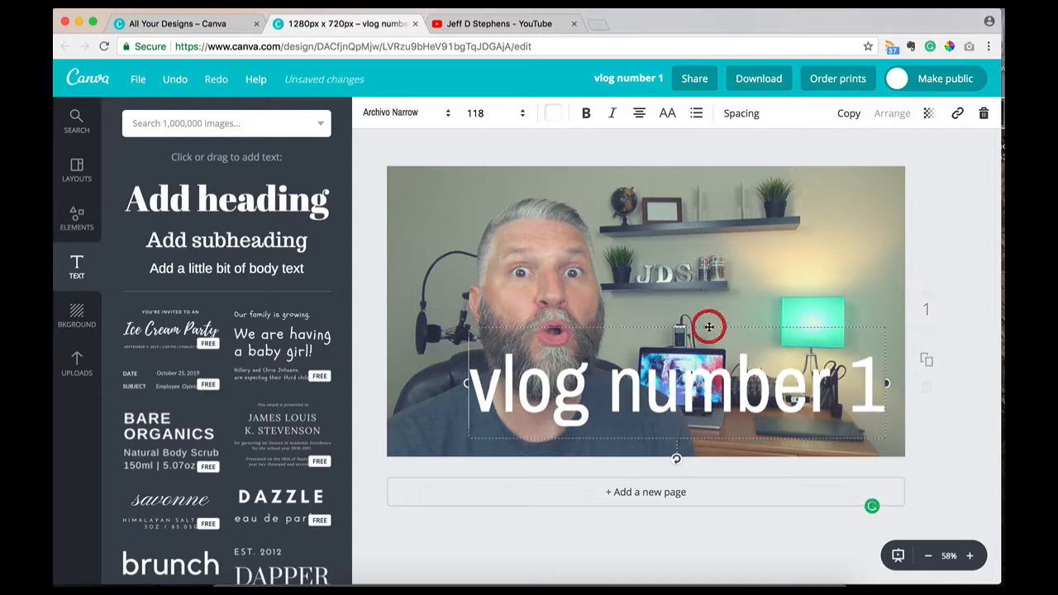
click(504, 529)
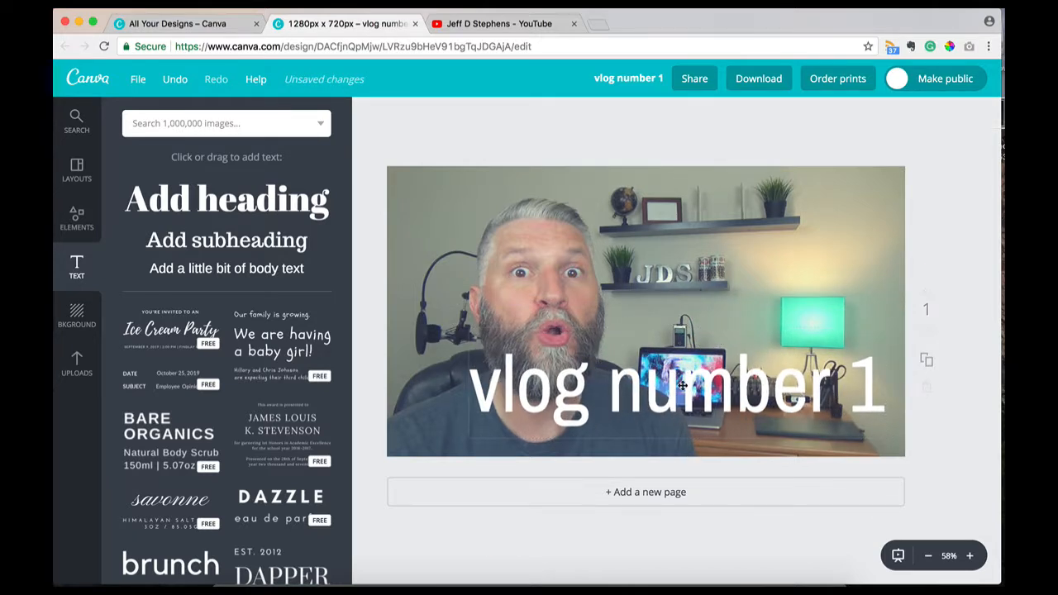
Reduce the photo's brightness to +5 in the advanced filter options
click(502, 248)
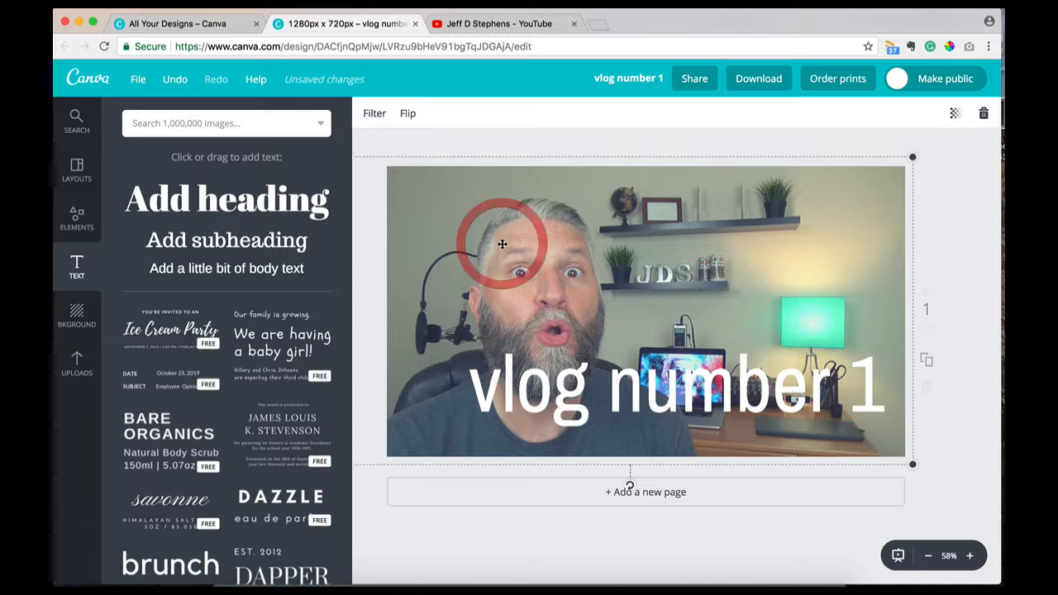
click(374, 113)
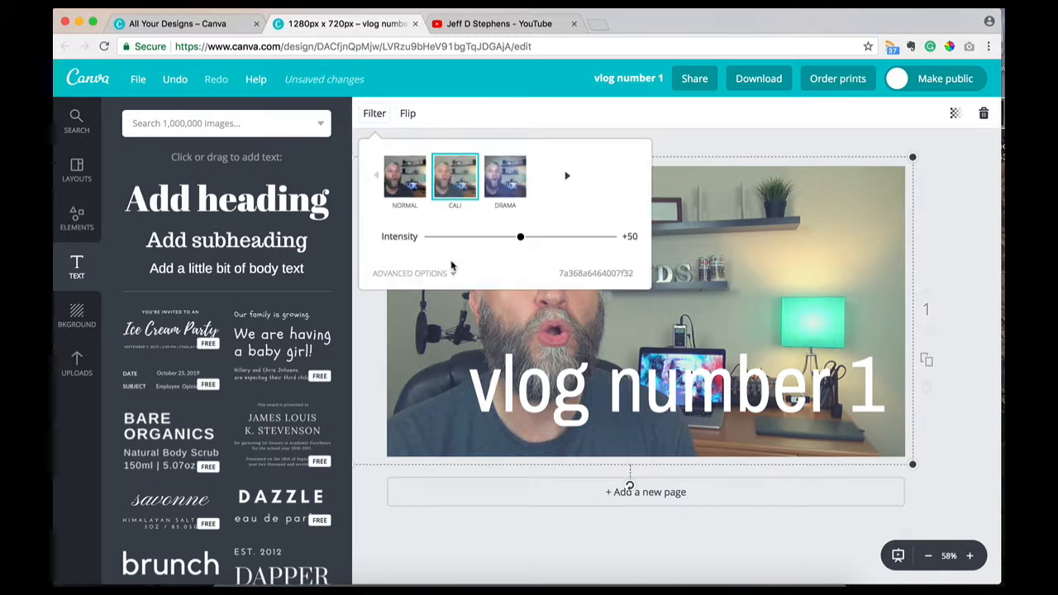
click(410, 273)
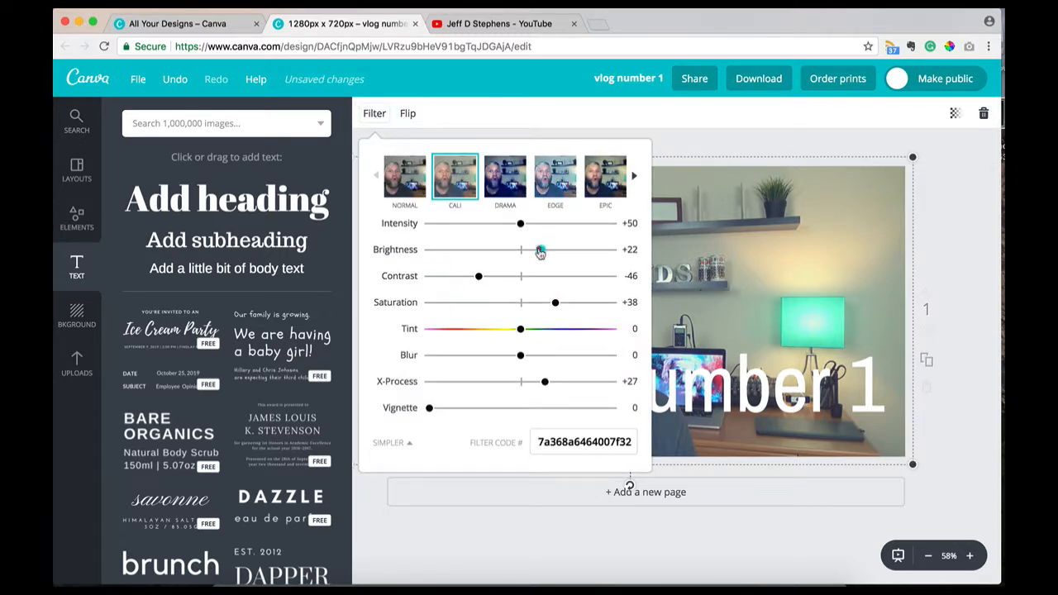
drag(540, 251, 525, 252)
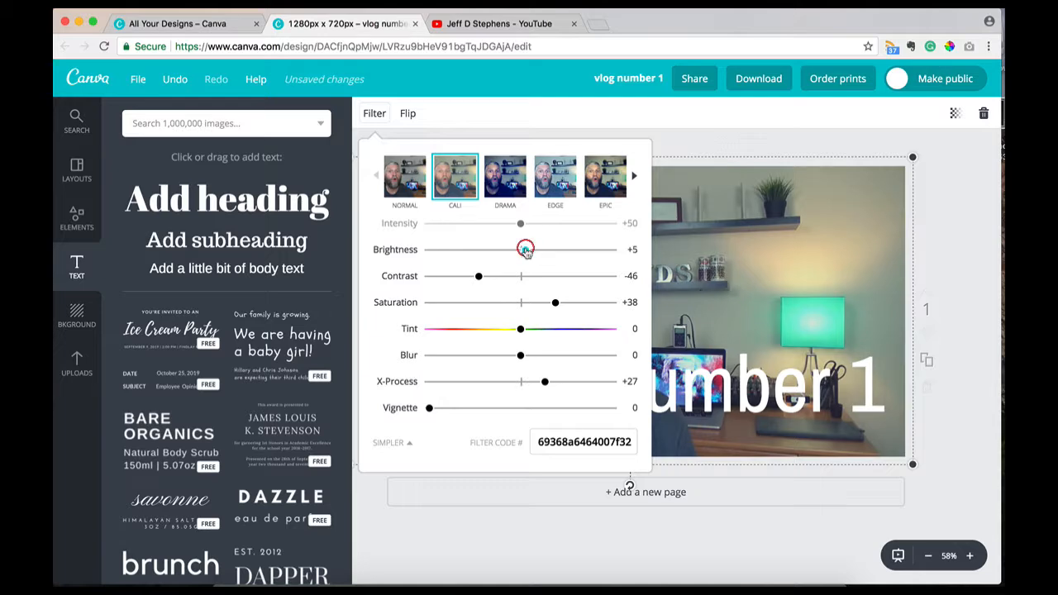
click(438, 530)
Add a white square shape, move it to the photo's right edge and flatten it into a horizontal bar over the heading's right part
click(76, 217)
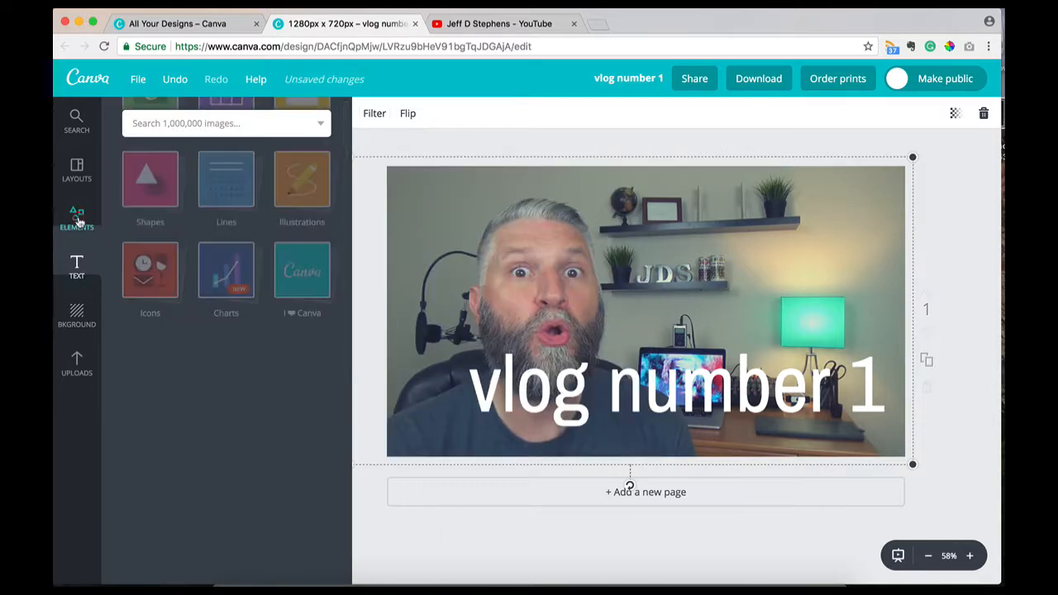
click(134, 294)
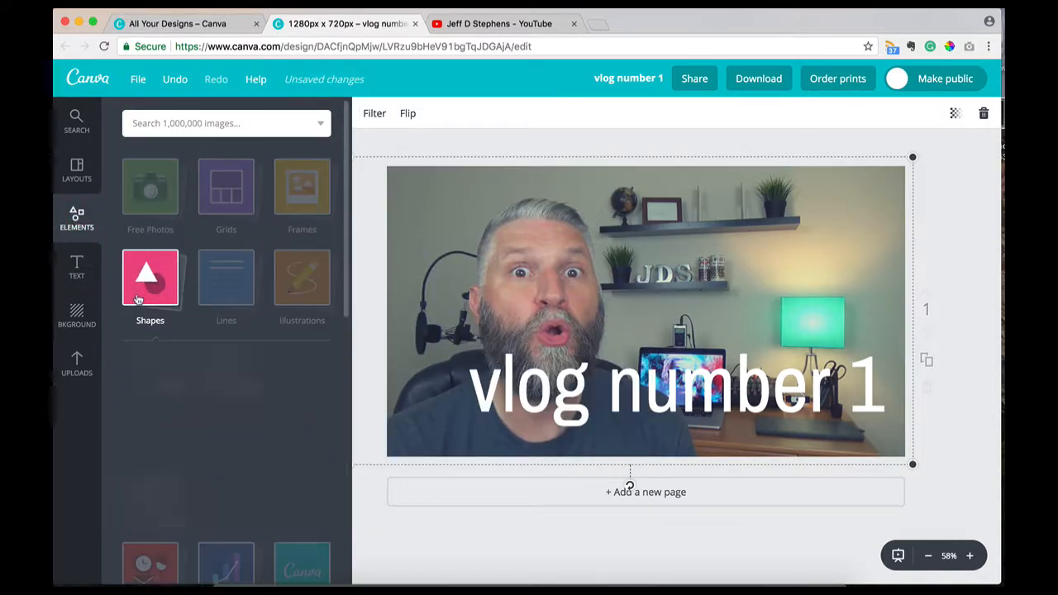
click(148, 394)
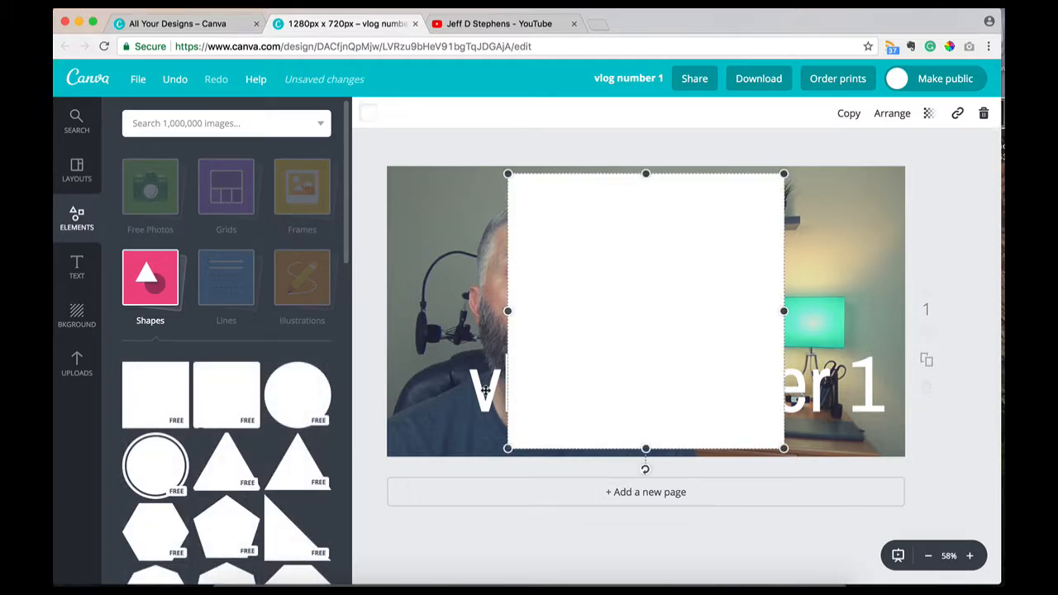
drag(658, 319, 776, 331)
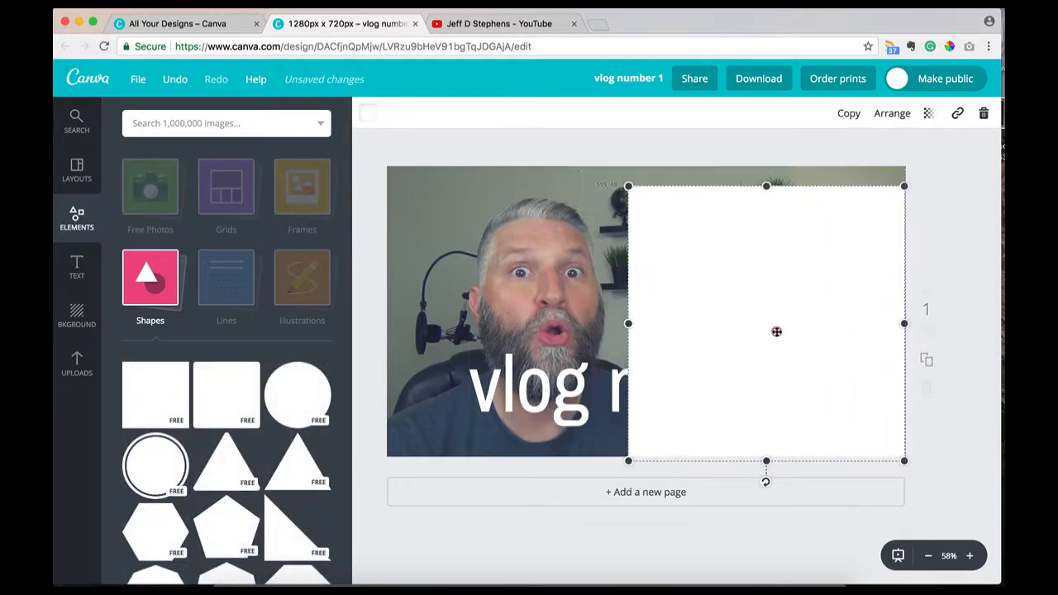
drag(766, 186, 765, 339)
drag(765, 459, 766, 430)
Send the white bar back one level so it lies behind the heading text
click(893, 116)
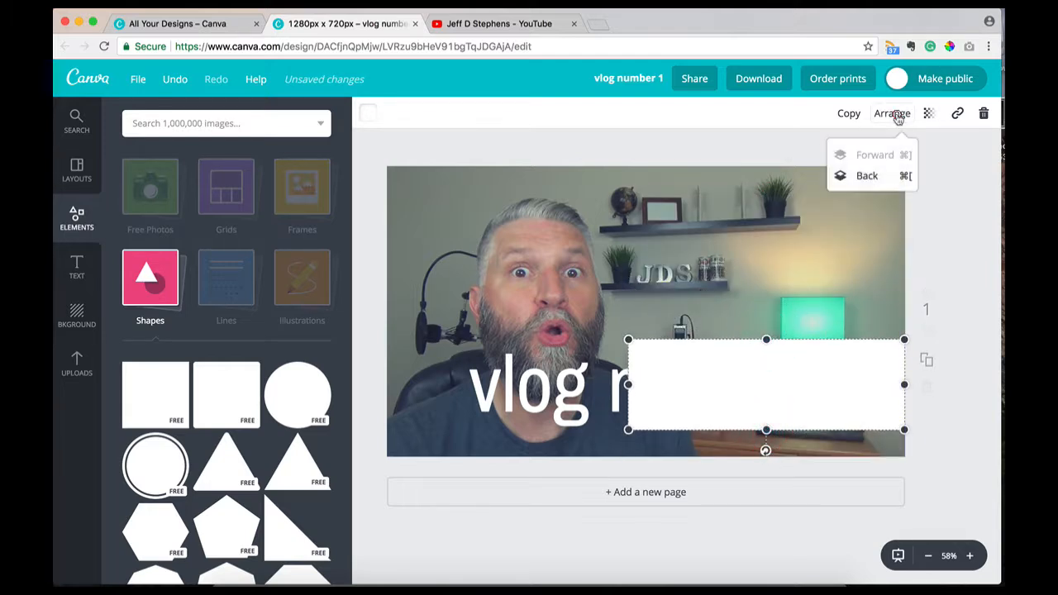
click(868, 175)
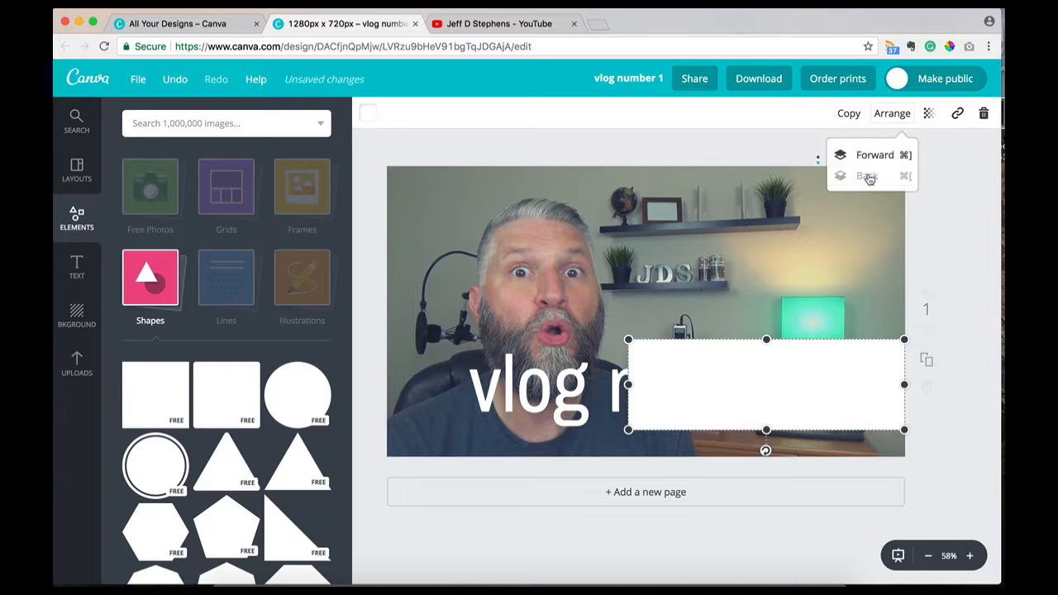
click(695, 142)
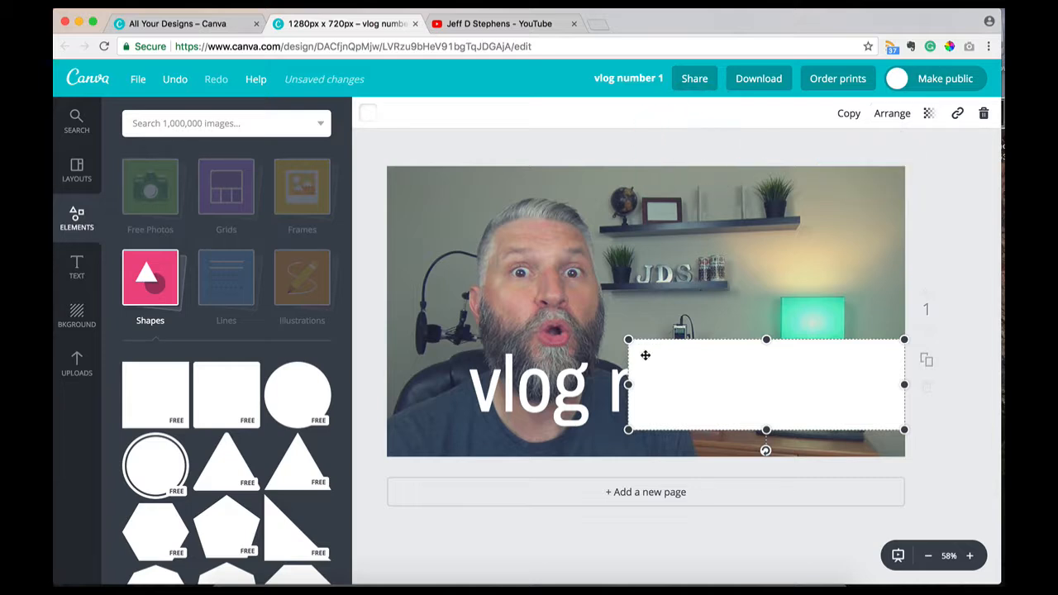
click(650, 351)
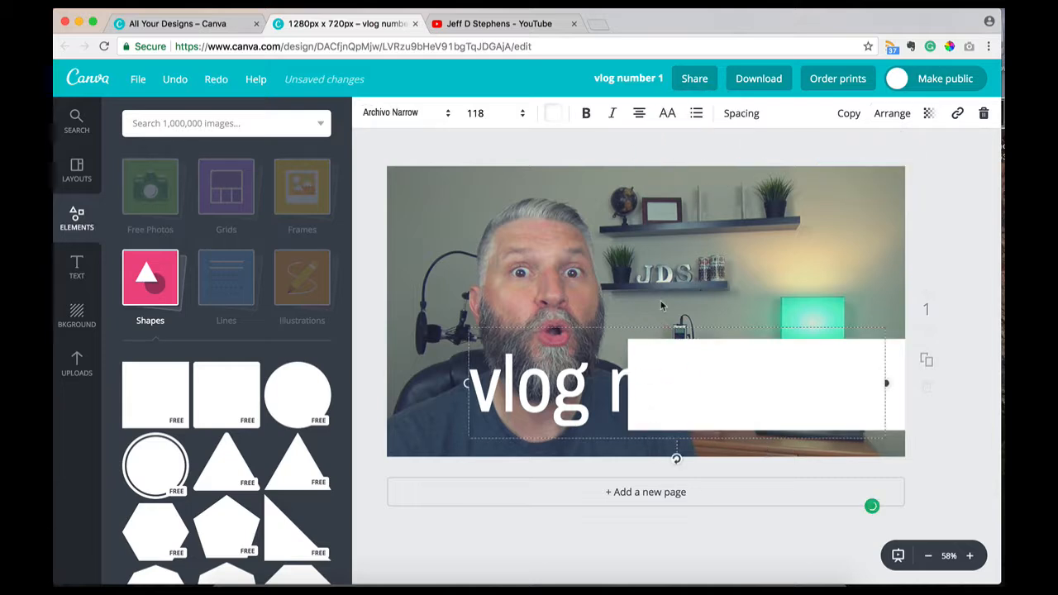
click(580, 555)
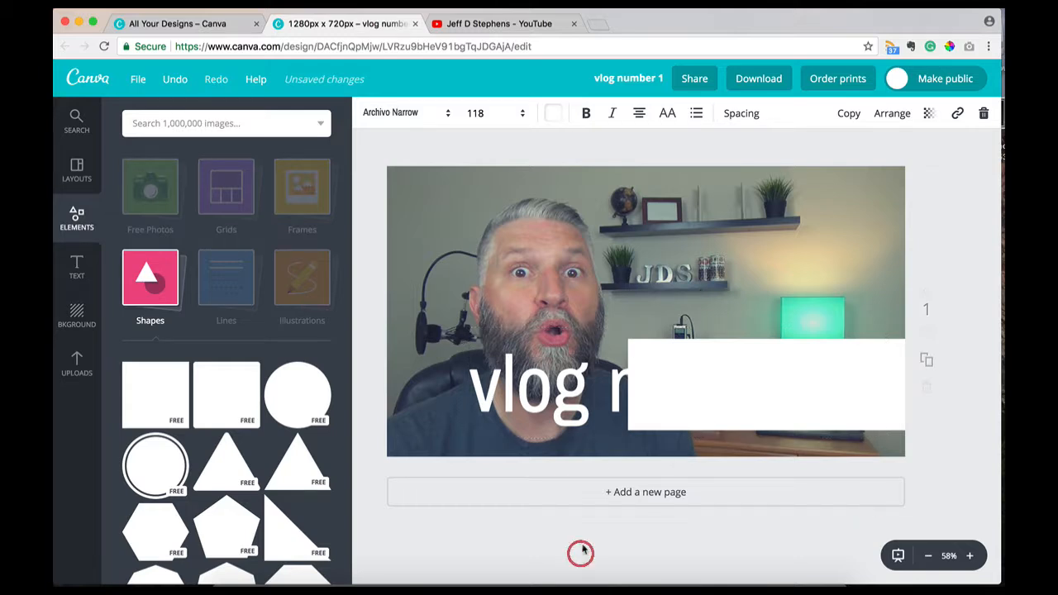
click(689, 383)
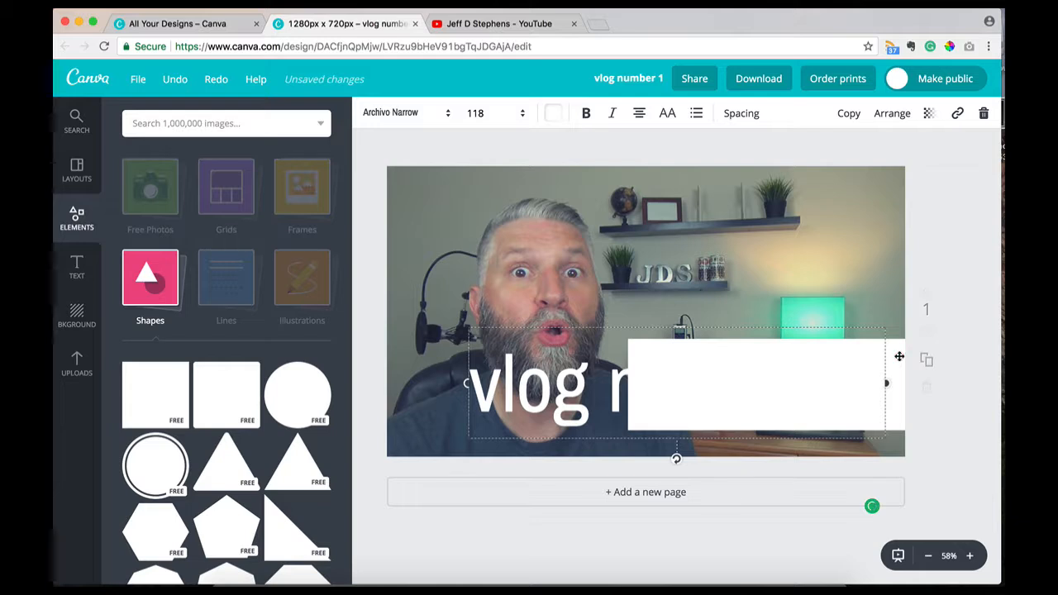
click(948, 438)
Color the bar behind the heading black
click(894, 375)
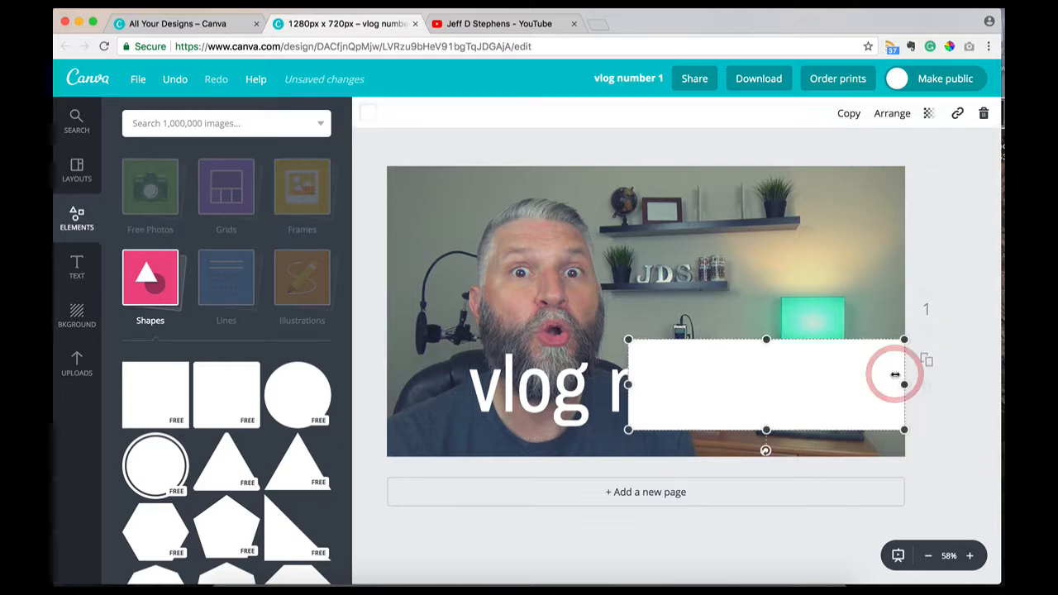
click(369, 116)
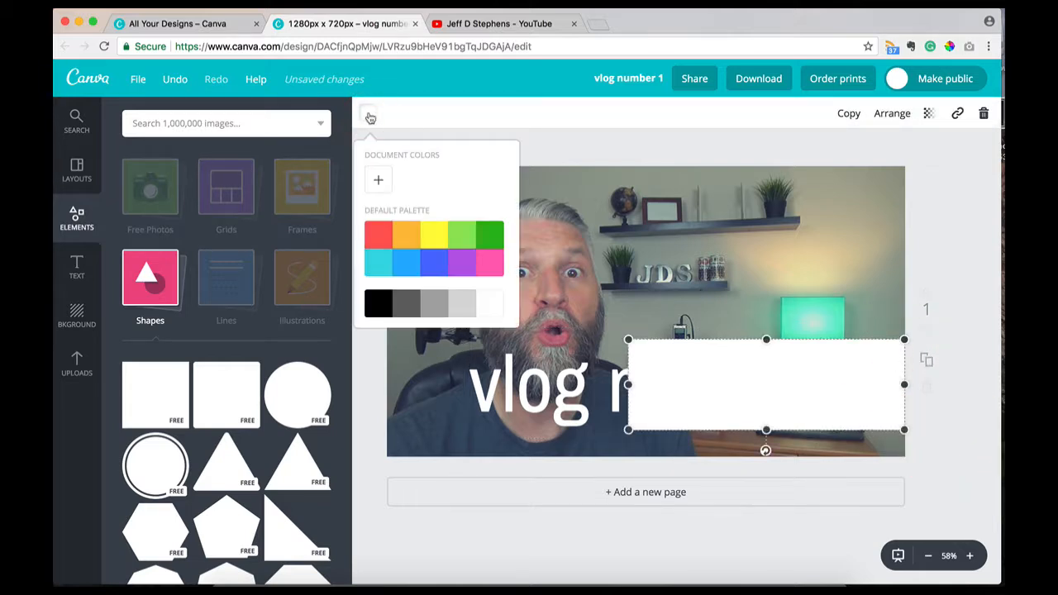
click(382, 308)
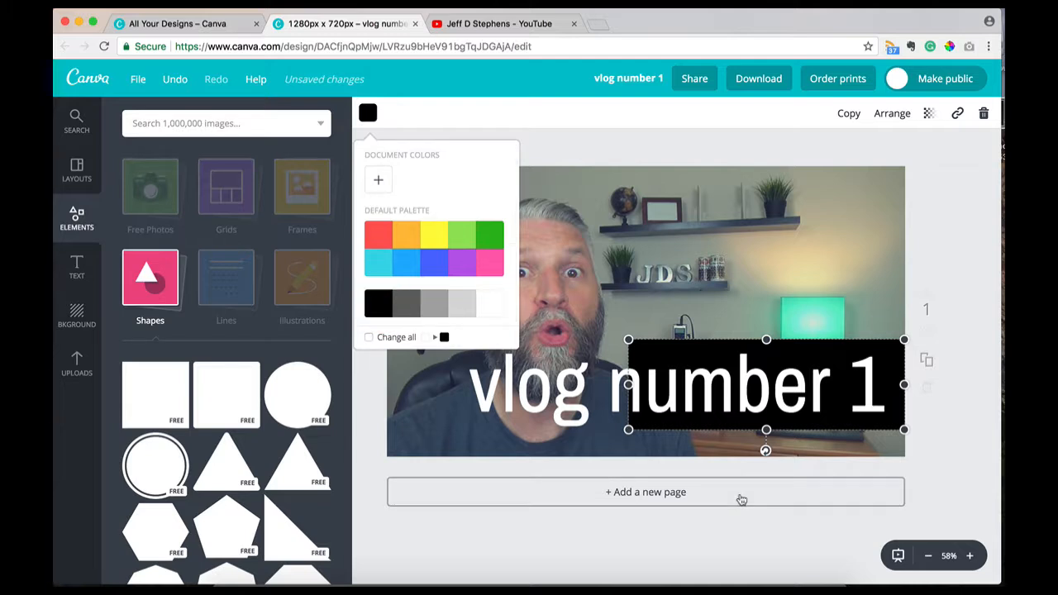
click(460, 563)
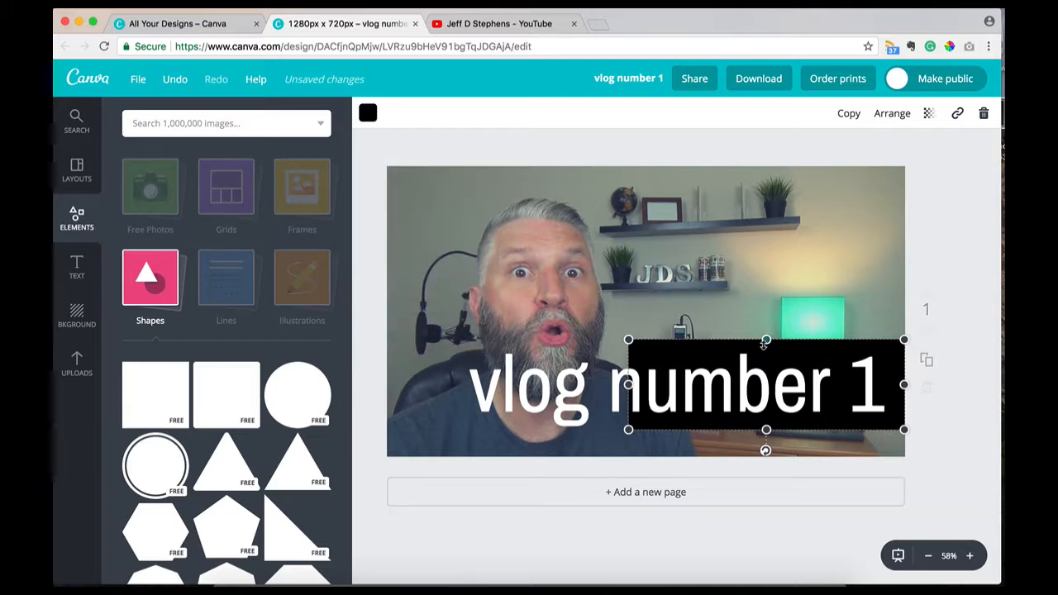
Lower the black bar's upper edge slightly and extend its left side just past the start of the heading
mouse_move(766, 339)
mouse_down()
mouse_move(766, 353)
mouse_move(766, 344)
mouse_up()
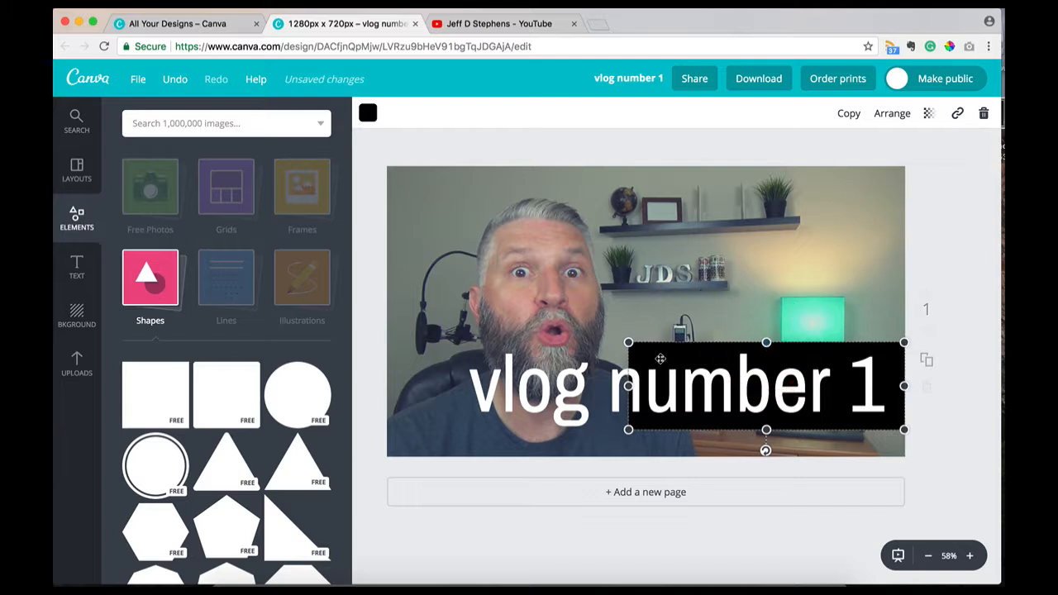
drag(628, 385, 458, 385)
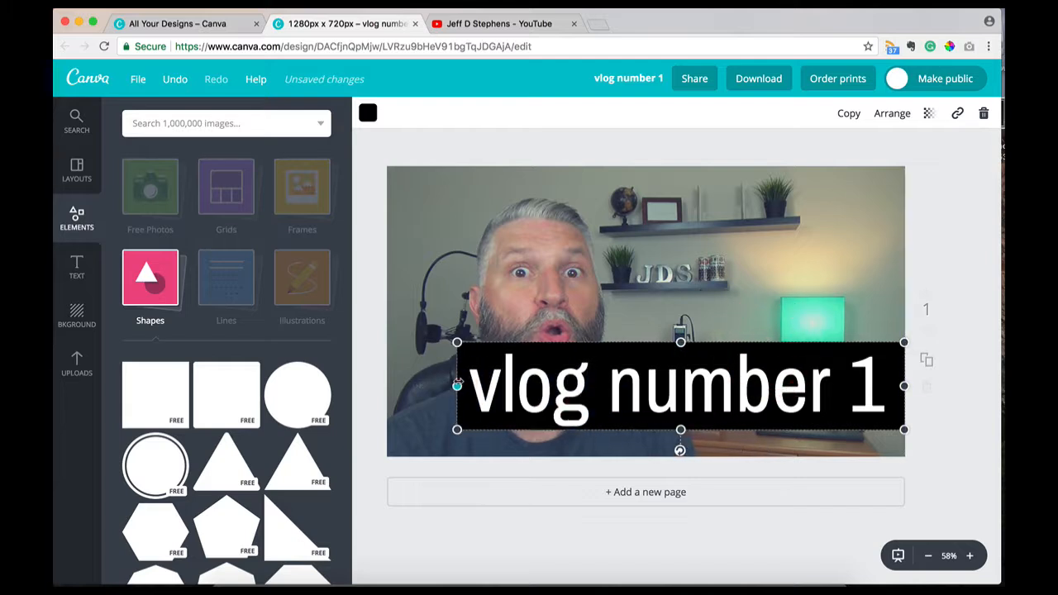
click(957, 446)
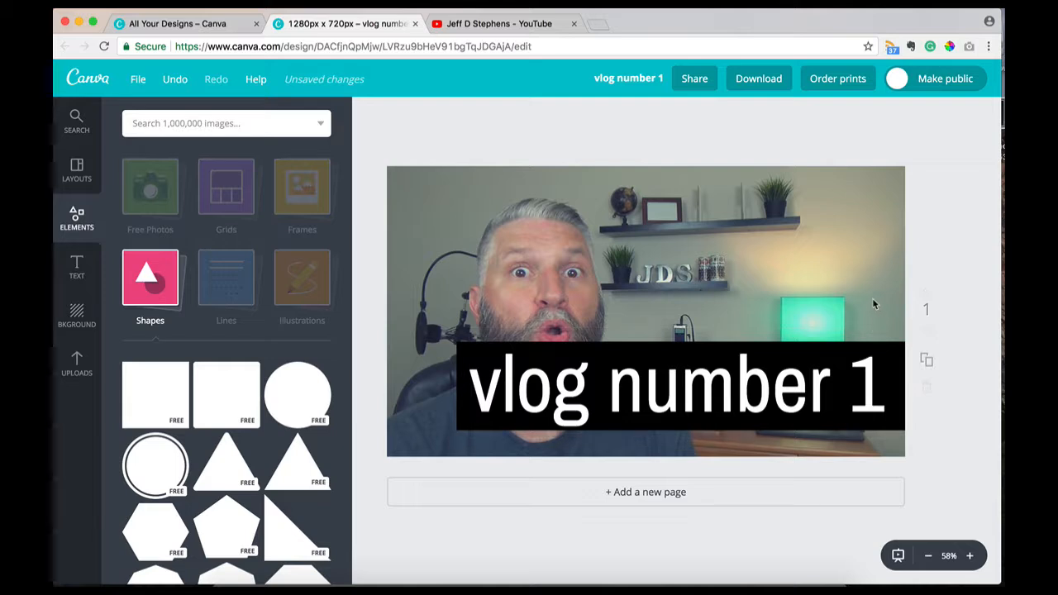
Set the black bar's transparency to 20
click(899, 352)
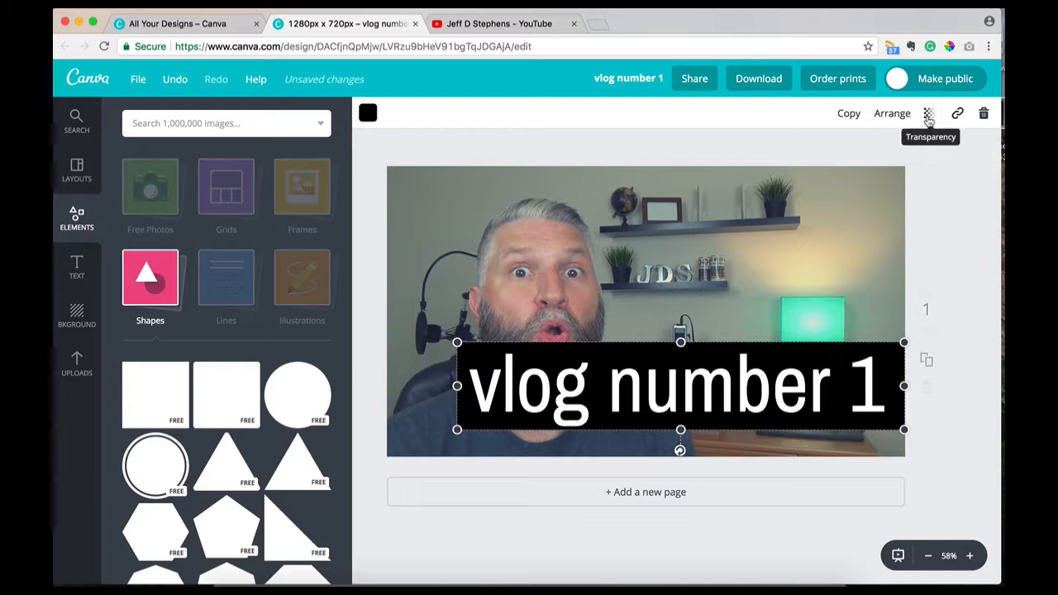
click(929, 116)
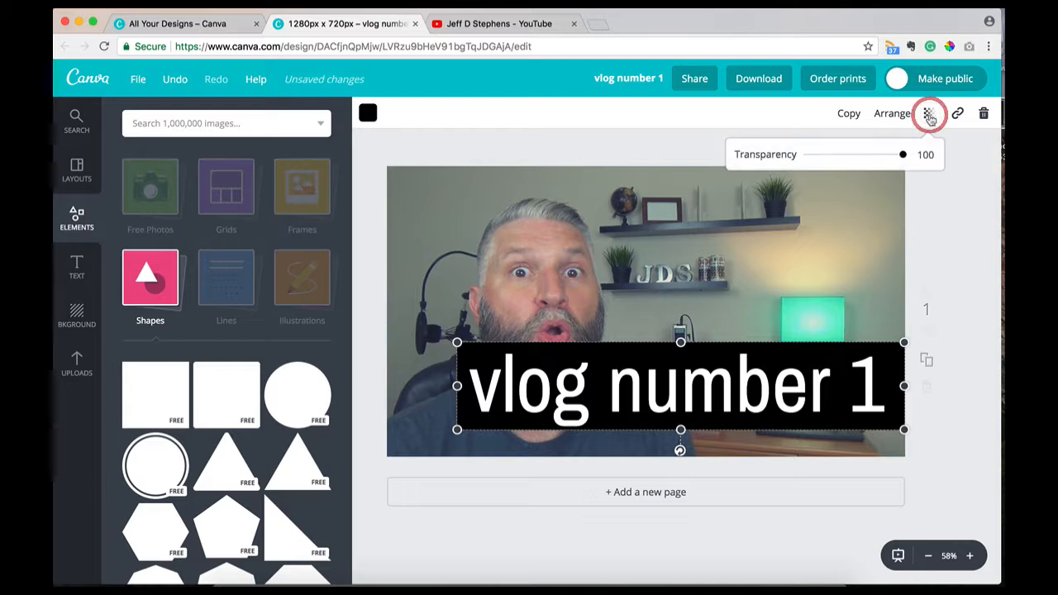
drag(901, 154, 827, 158)
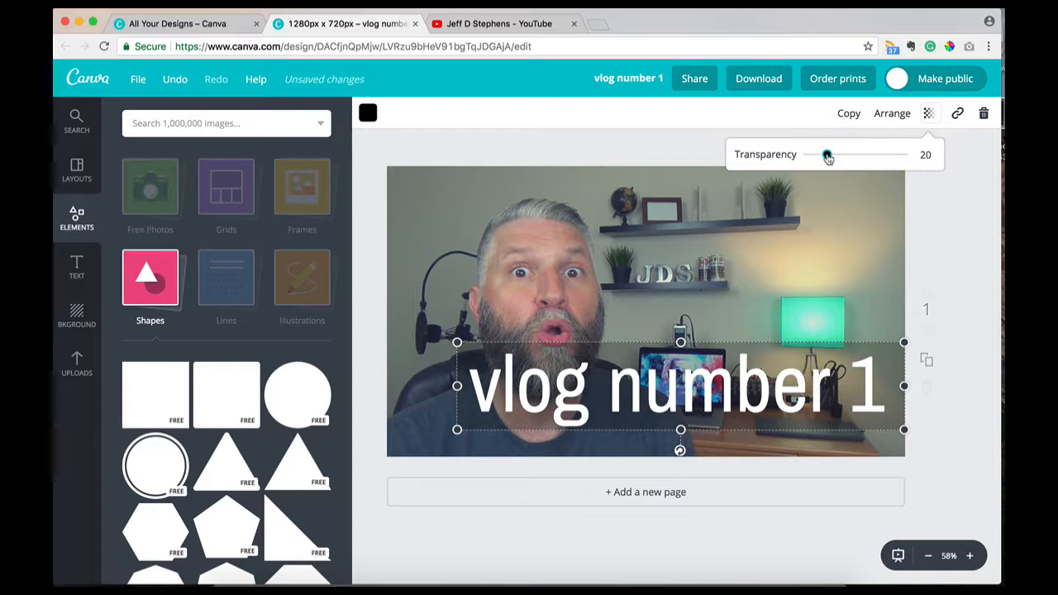
click(969, 380)
click(958, 401)
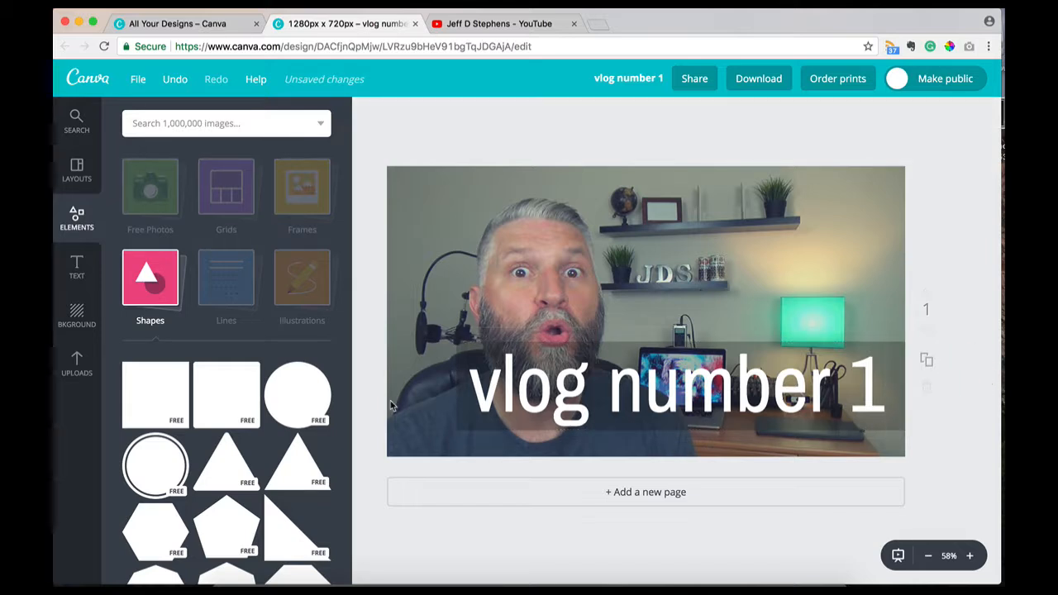
Stretch the translucent bar to the photo's left edge and nudge the heading slightly down and right to center it vertically on the bar
click(458, 373)
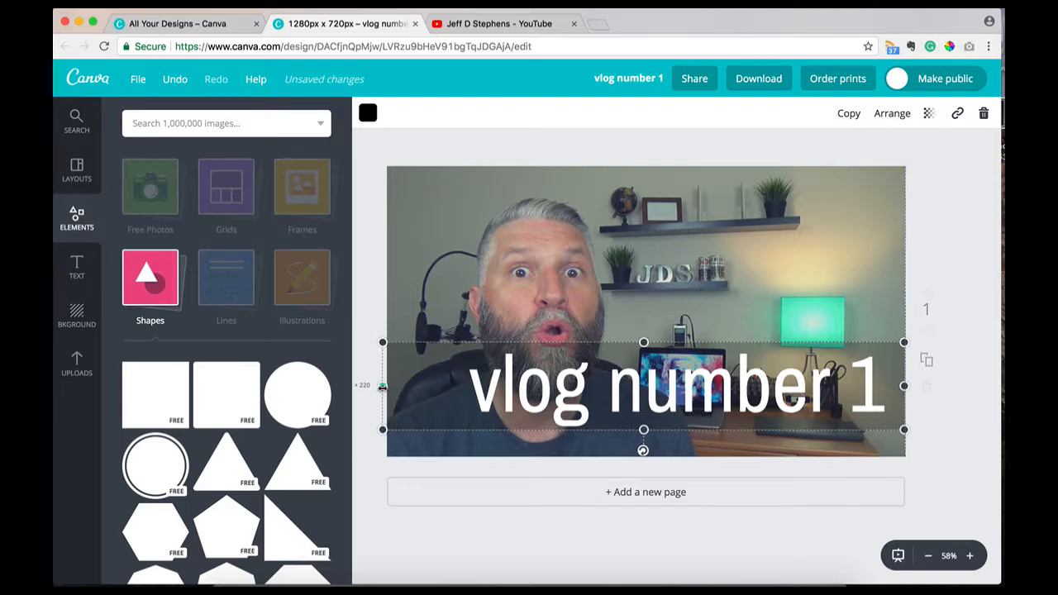
click(373, 540)
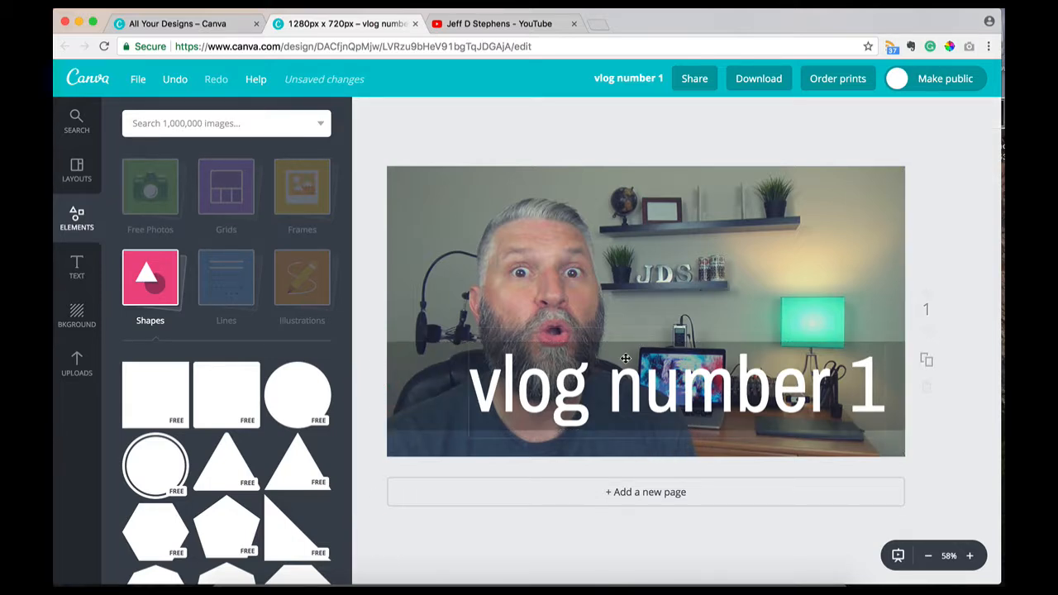
drag(624, 373, 634, 374)
drag(635, 367, 631, 376)
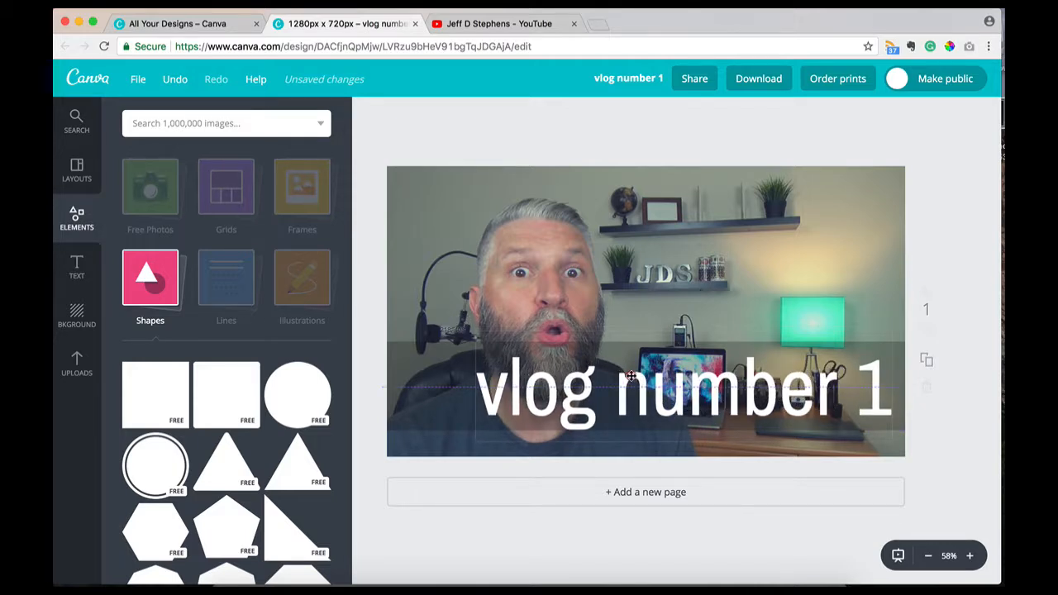
mouse_move(631, 376)
mouse_down()
mouse_move(593, 374)
mouse_move(632, 371)
mouse_up()
click(938, 479)
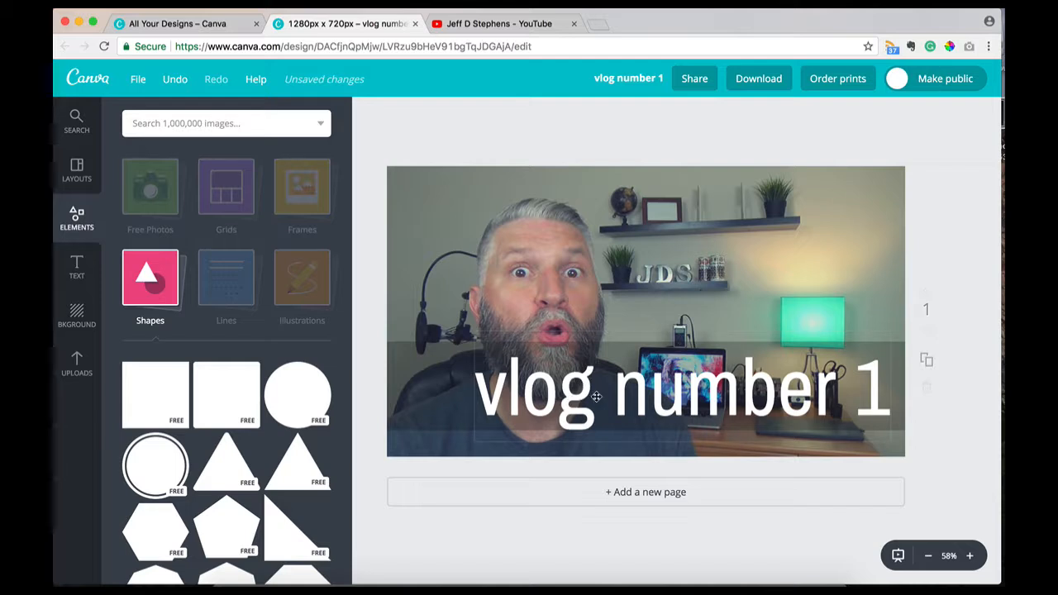
click(407, 356)
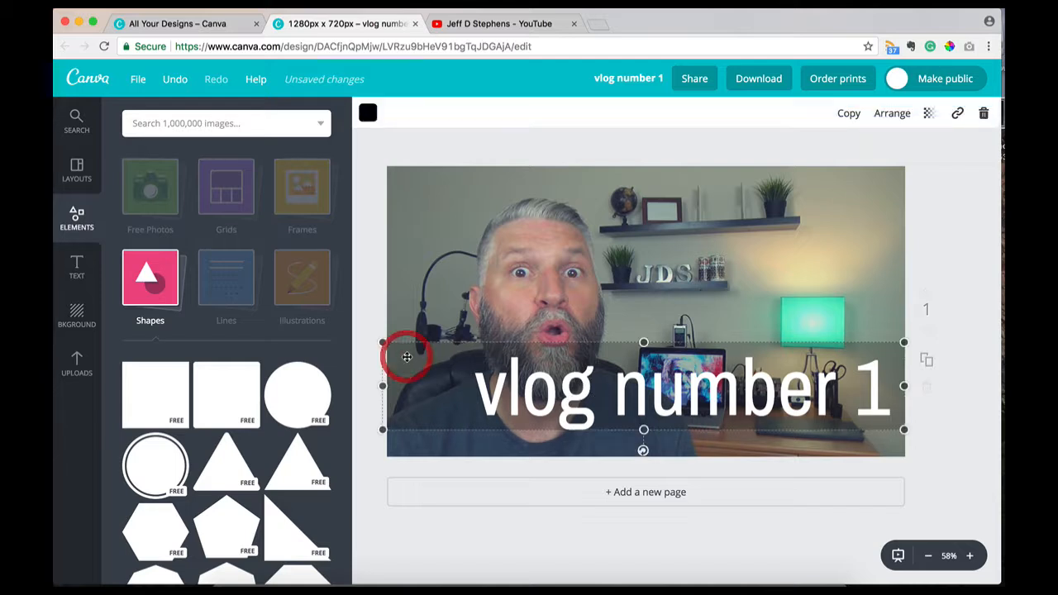
click(363, 296)
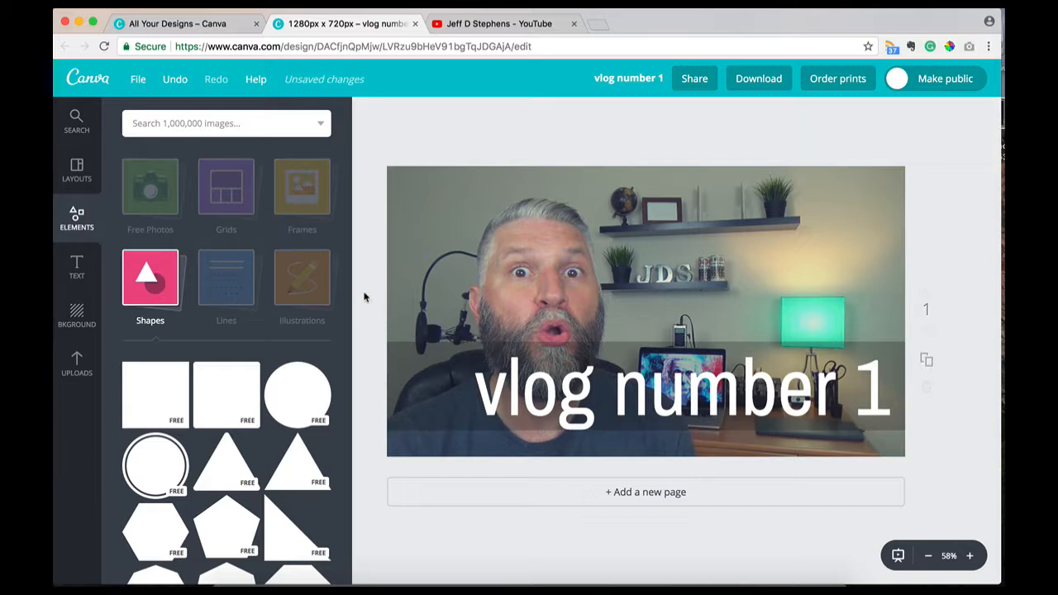
Keep the design title "vlog number 1" and download the thumbnail as a JPG
click(620, 79)
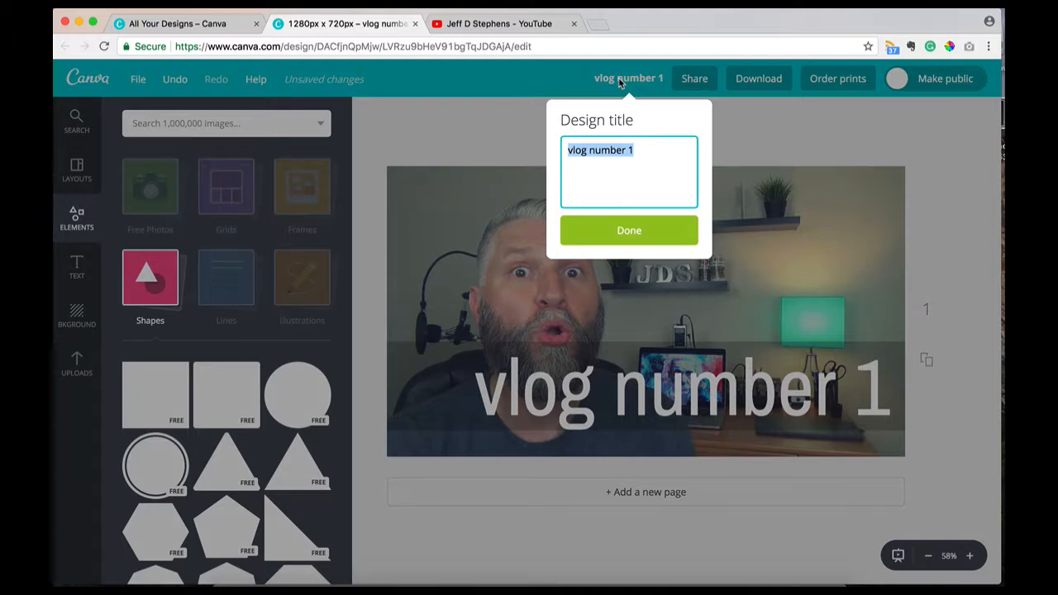
click(644, 232)
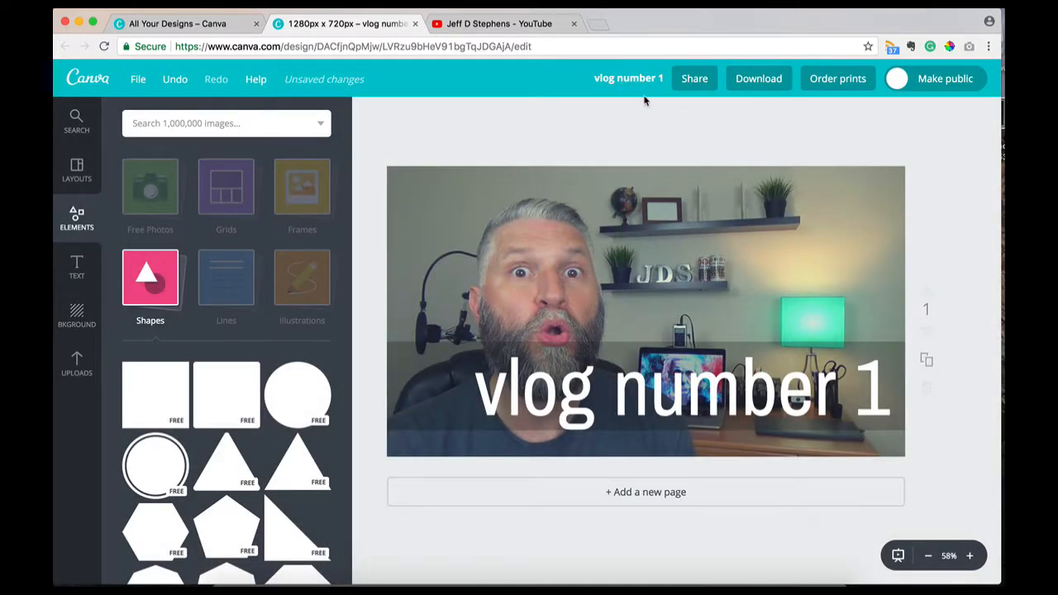
click(753, 82)
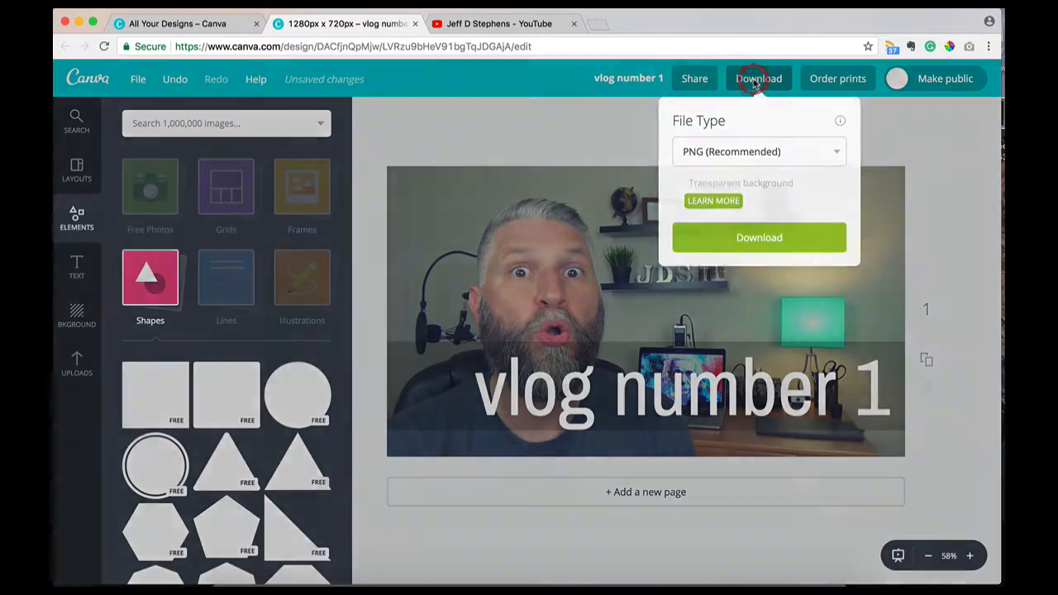
click(839, 151)
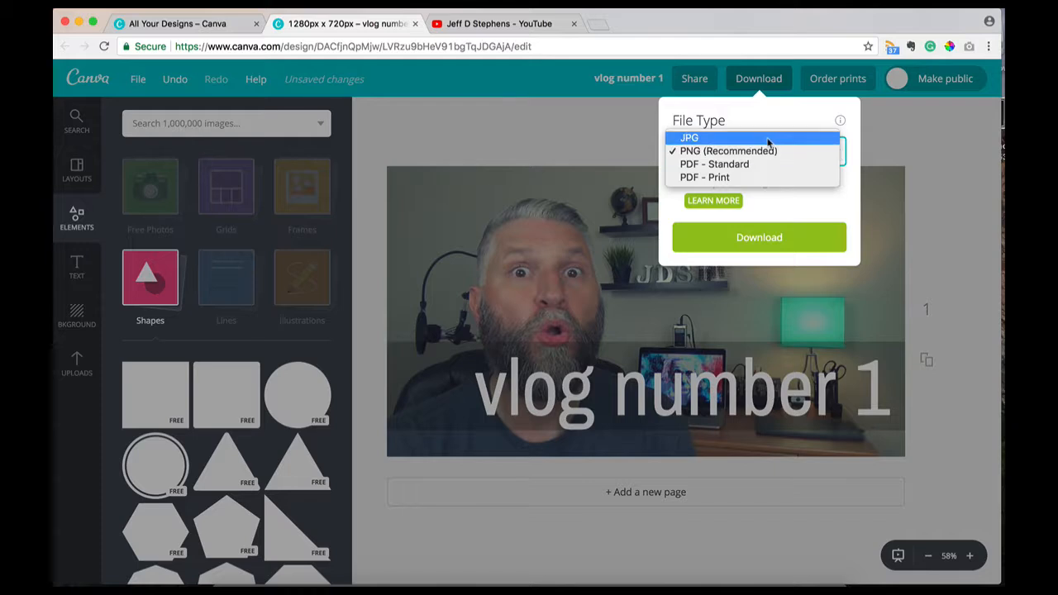
click(760, 139)
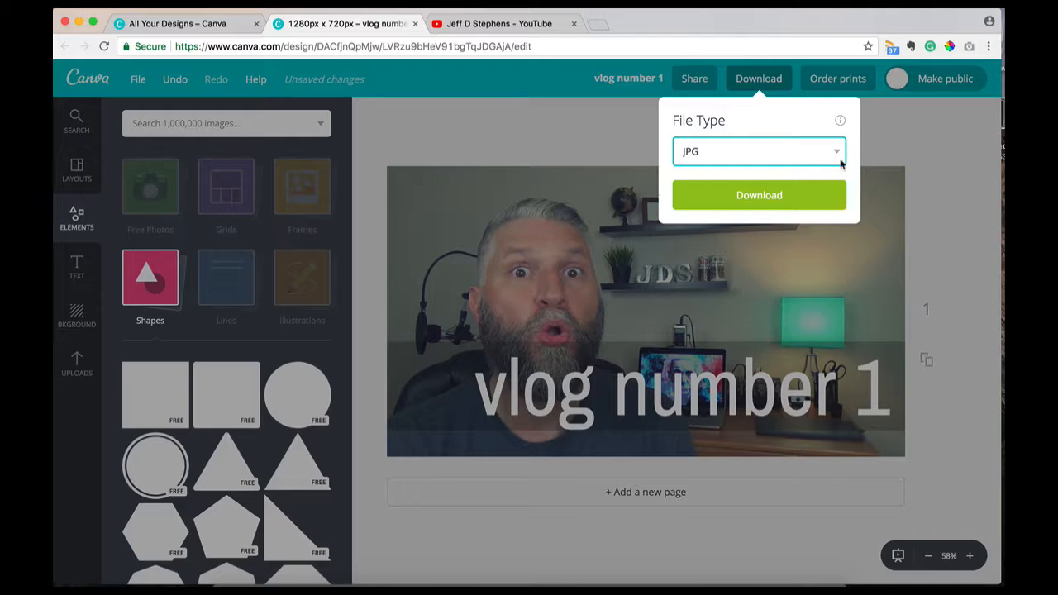
click(762, 199)
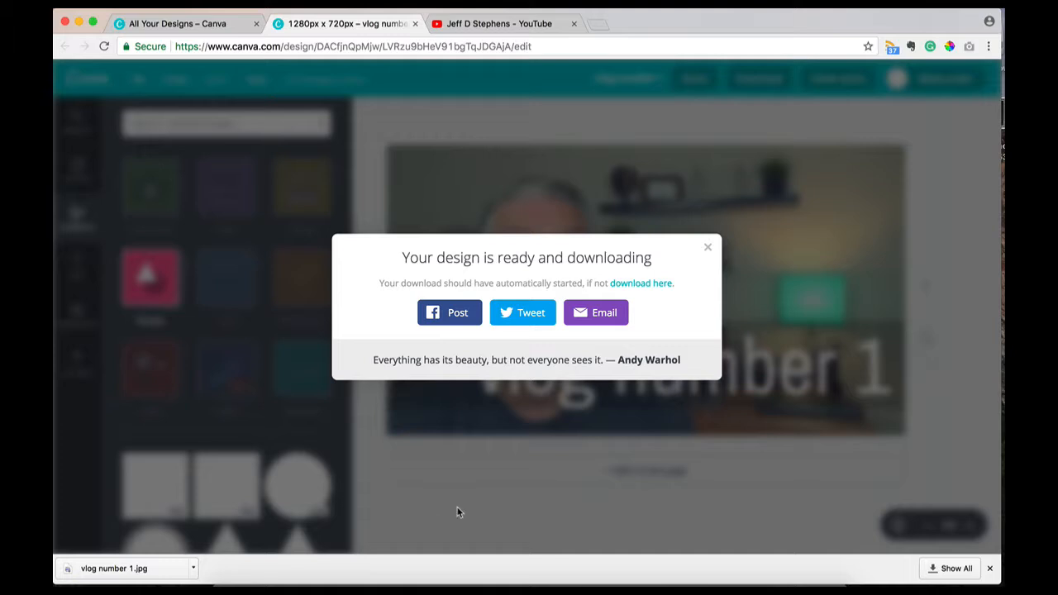
click(708, 247)
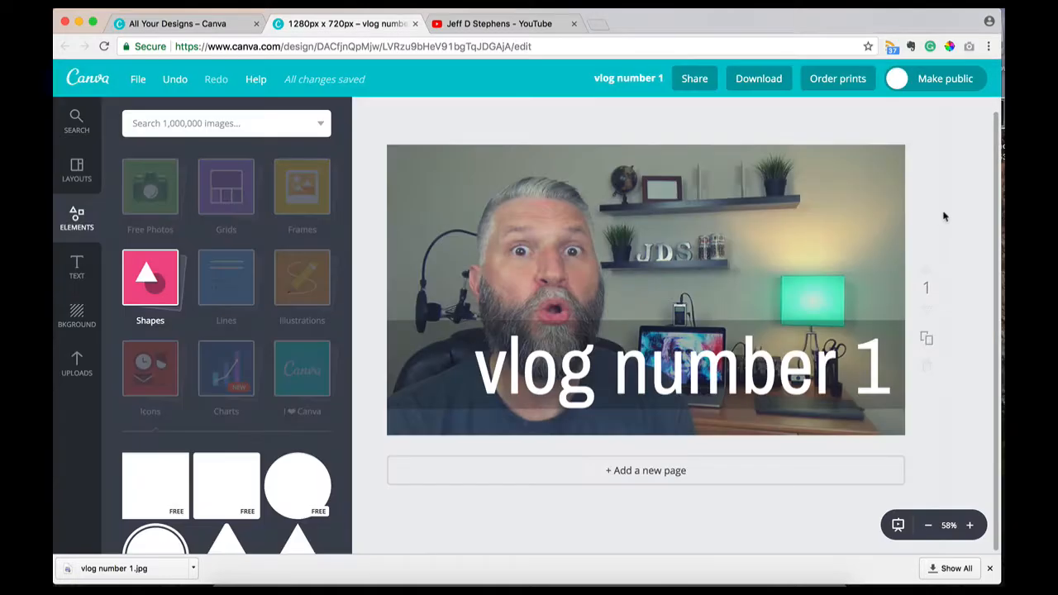